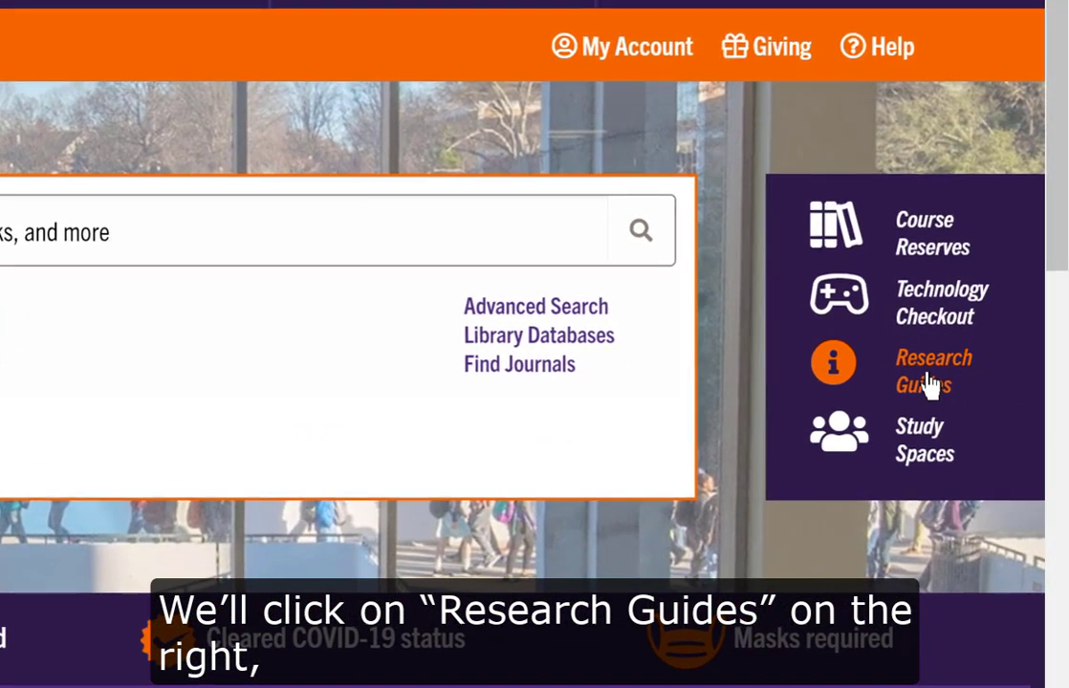
- Go from Research Guides through Behavioral, Social, and Health Sciences to the Nursing guide's Find Articles page
click(925, 377)
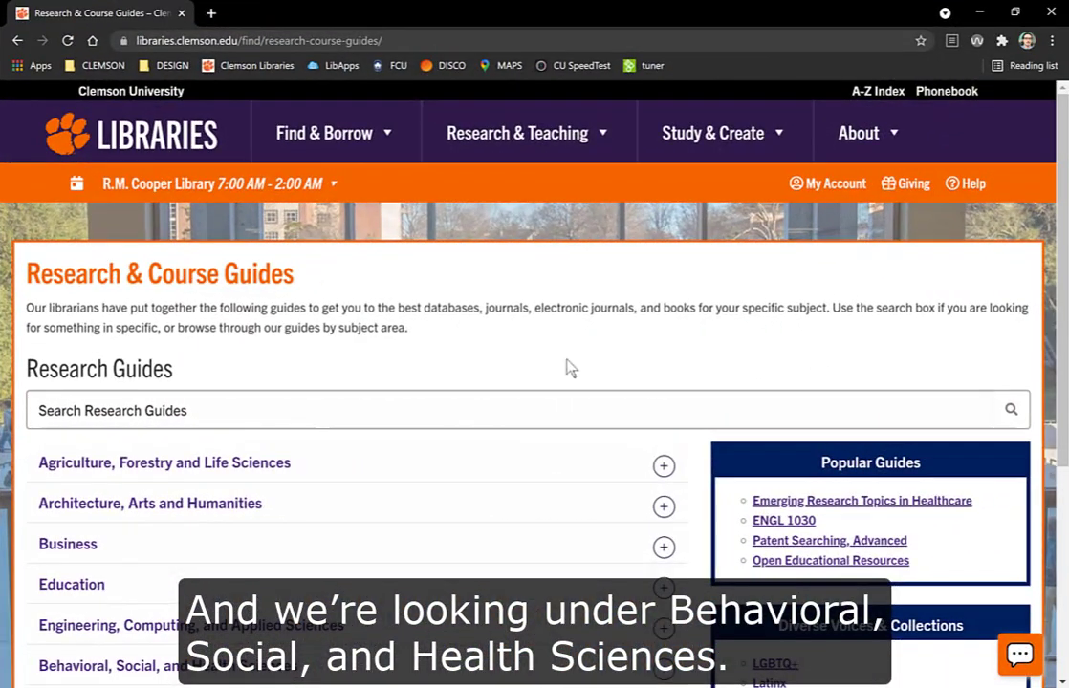
scroll(285, 329, down, 4)
click(285, 327)
scroll(279, 330, down, 1)
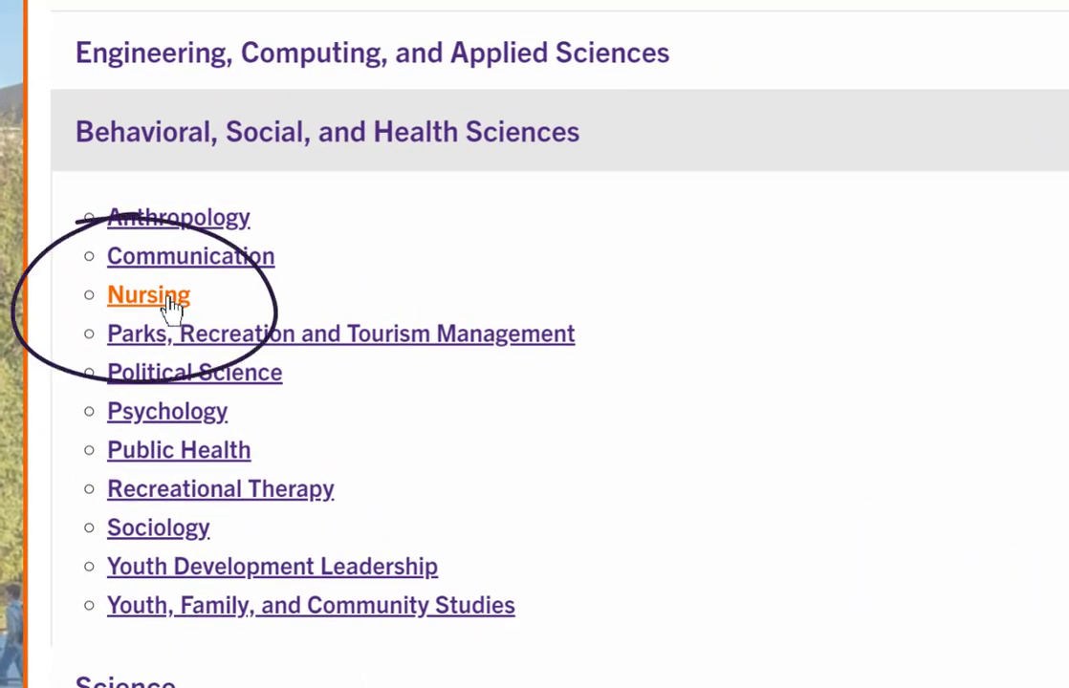
click(153, 295)
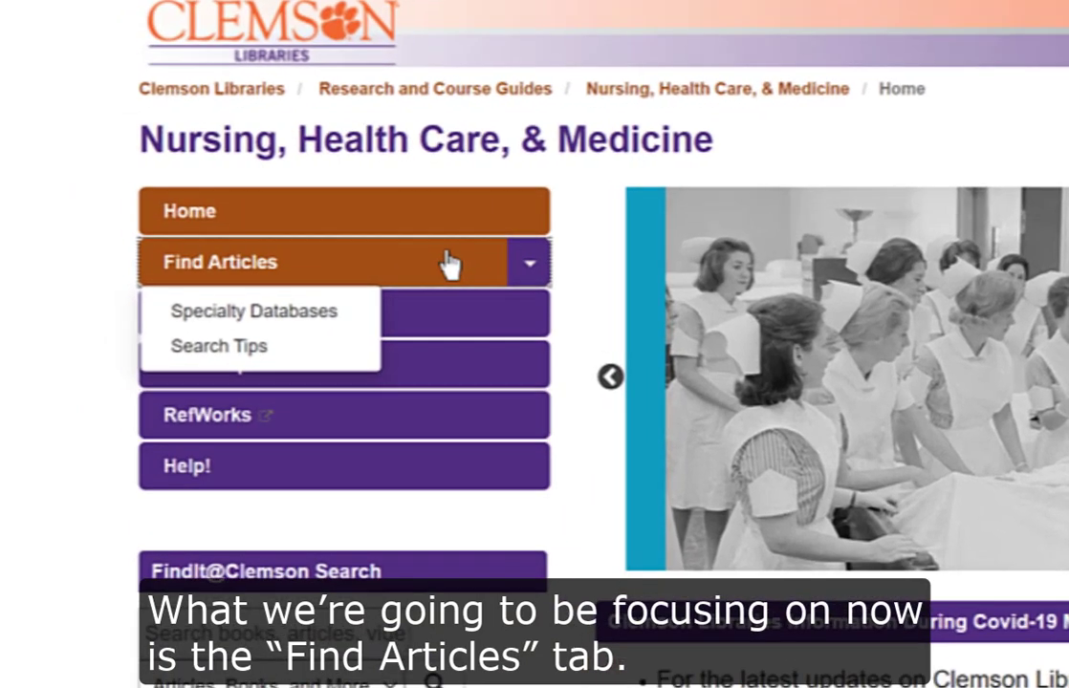
click(232, 218)
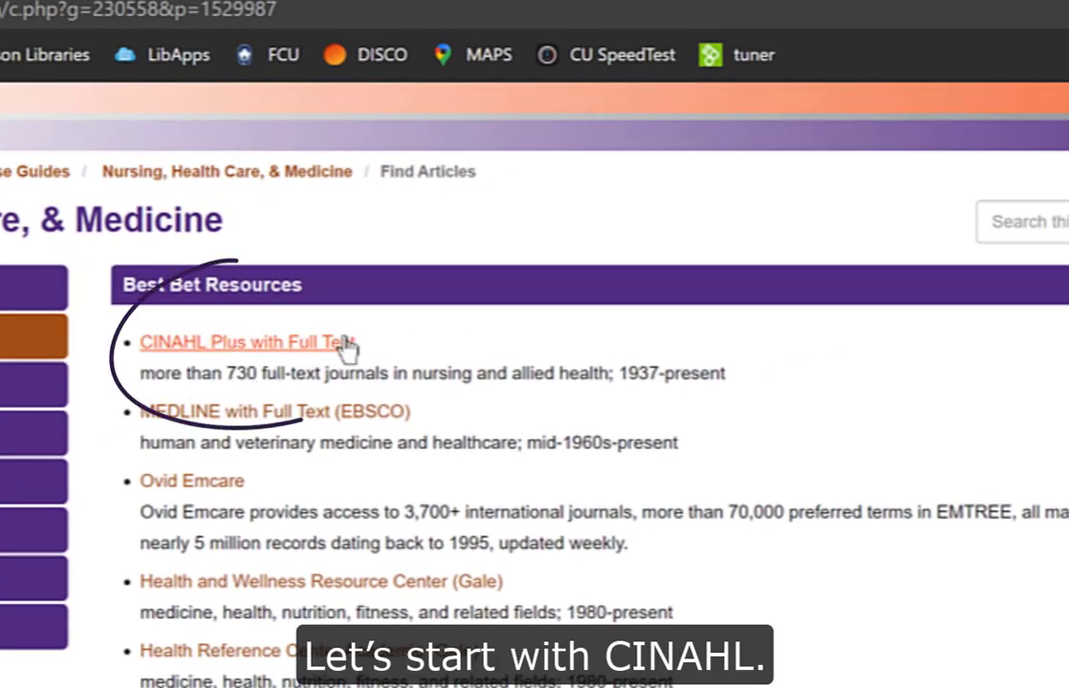
- Open CINAHL Plus with Full Text and scroll through its Advanced Search options and limiters
click(344, 351)
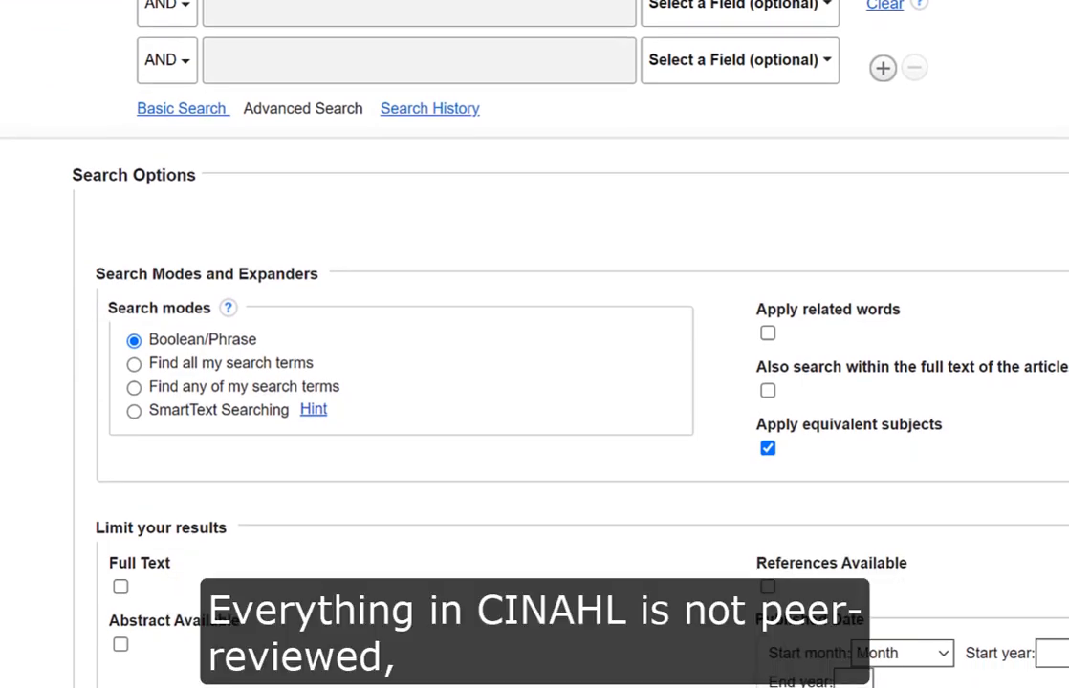
scroll(828, 207, down, 3)
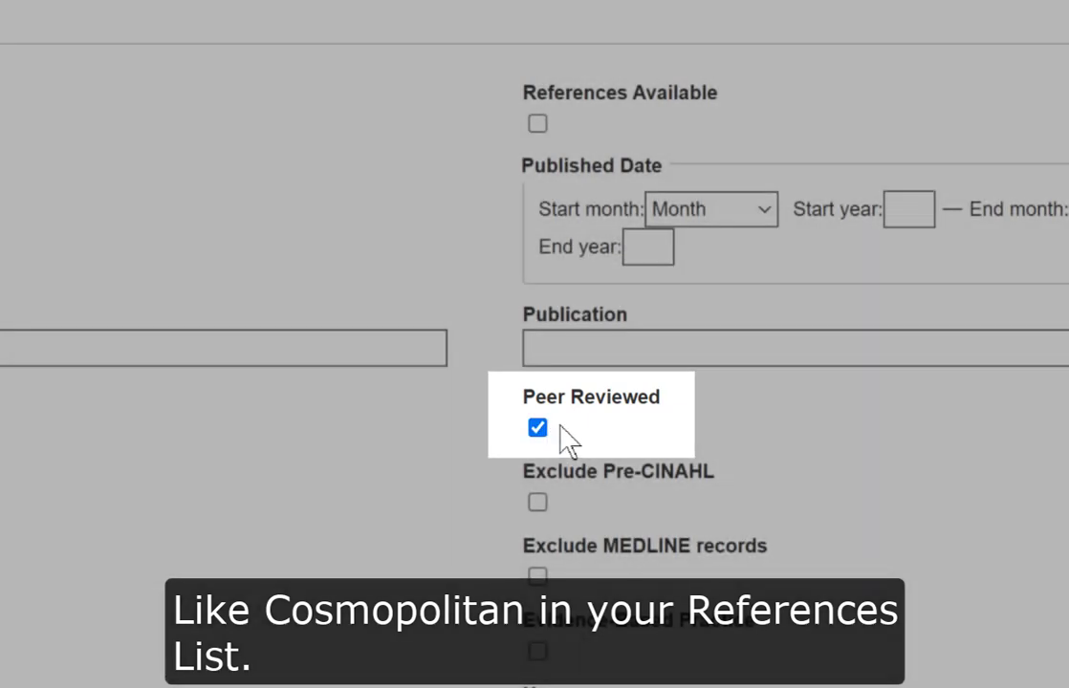
scroll(712, 440, up, 5)
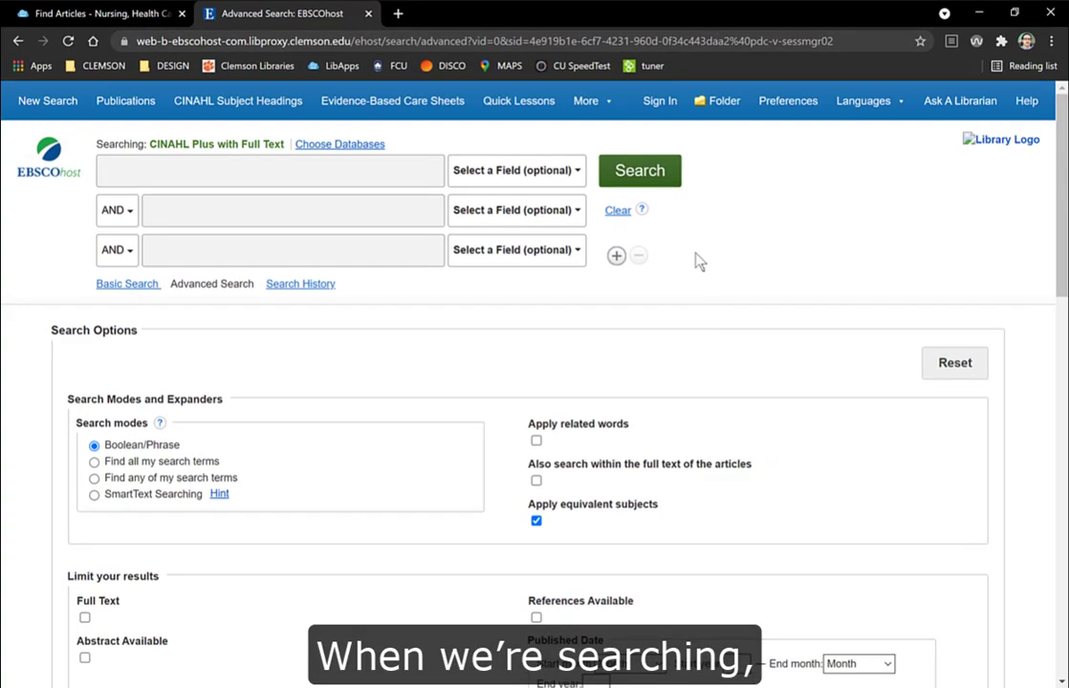
- Enter 'health benefits or advantages or positive effects' in the first row, limited to TI Title
click(607, 175)
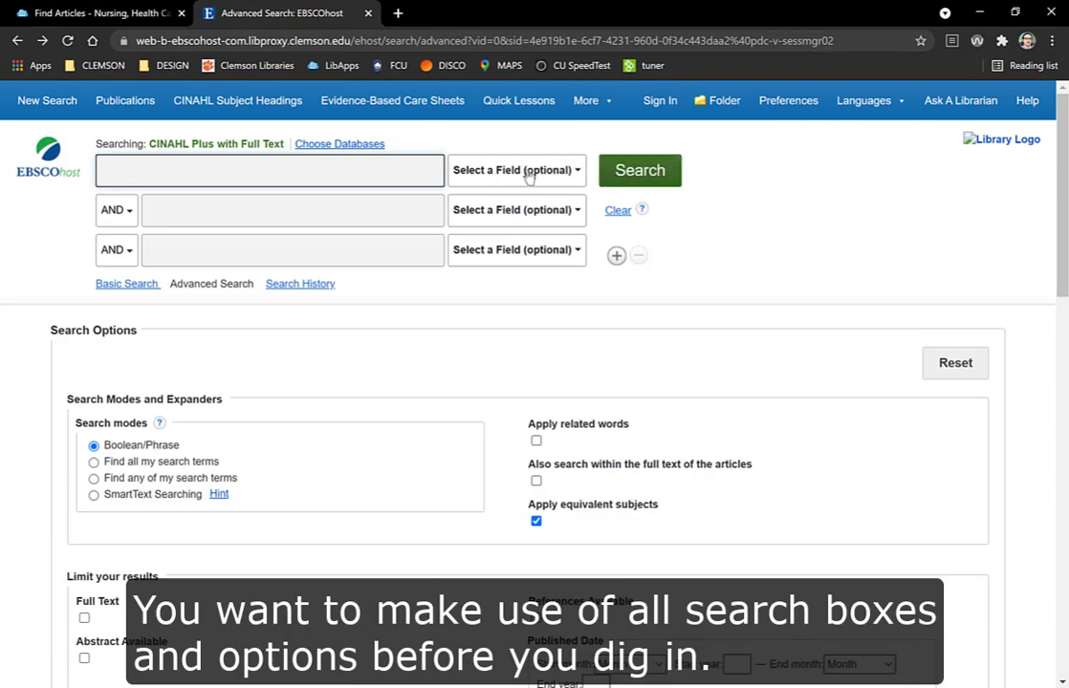
text(health b)
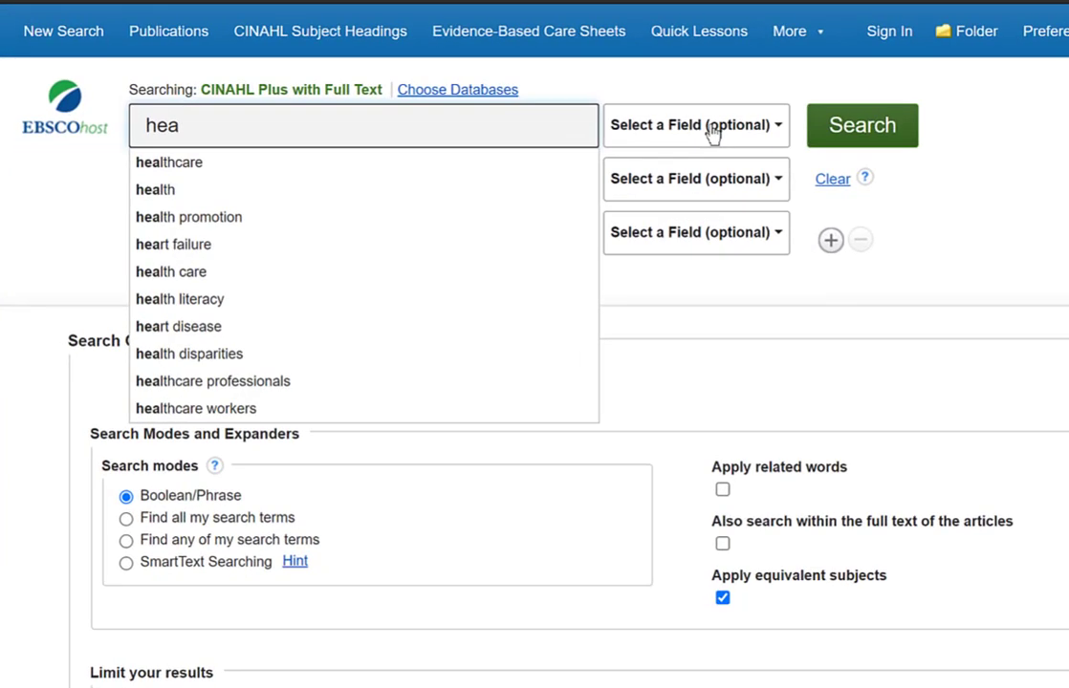
text(enefits)
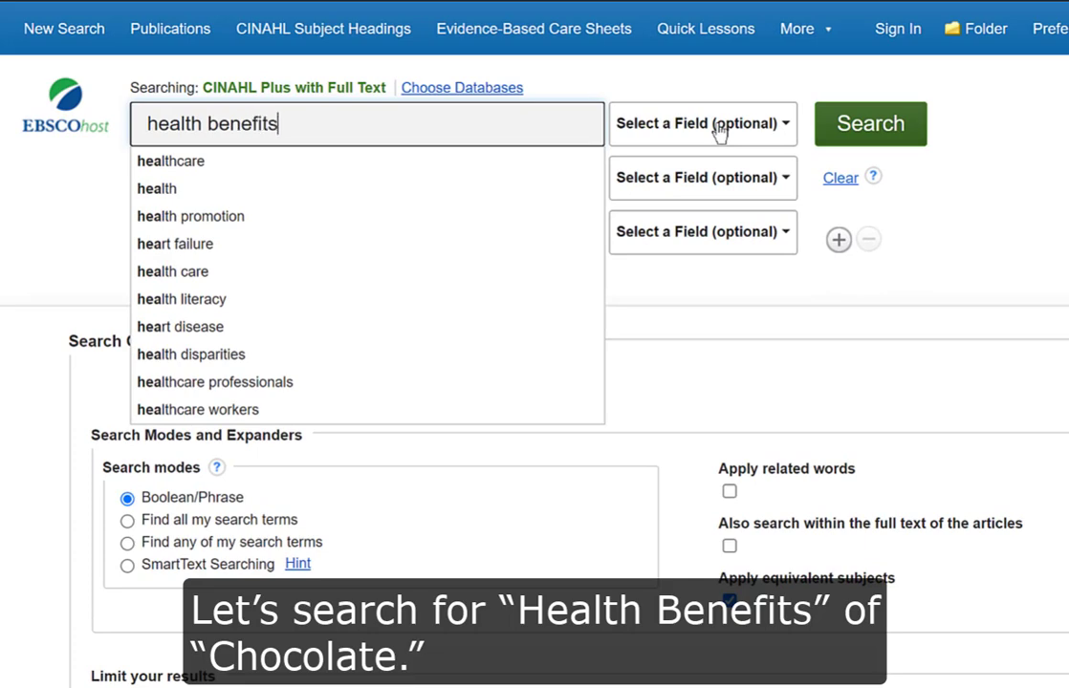
text( or)
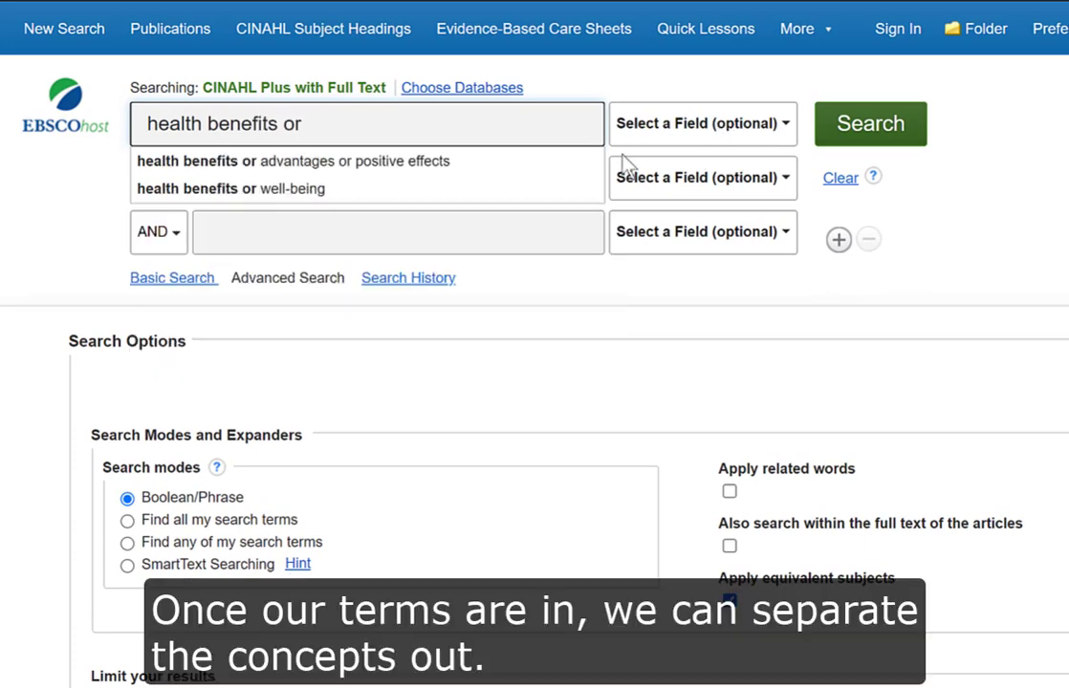
key(Down)
key(Return)
click(695, 134)
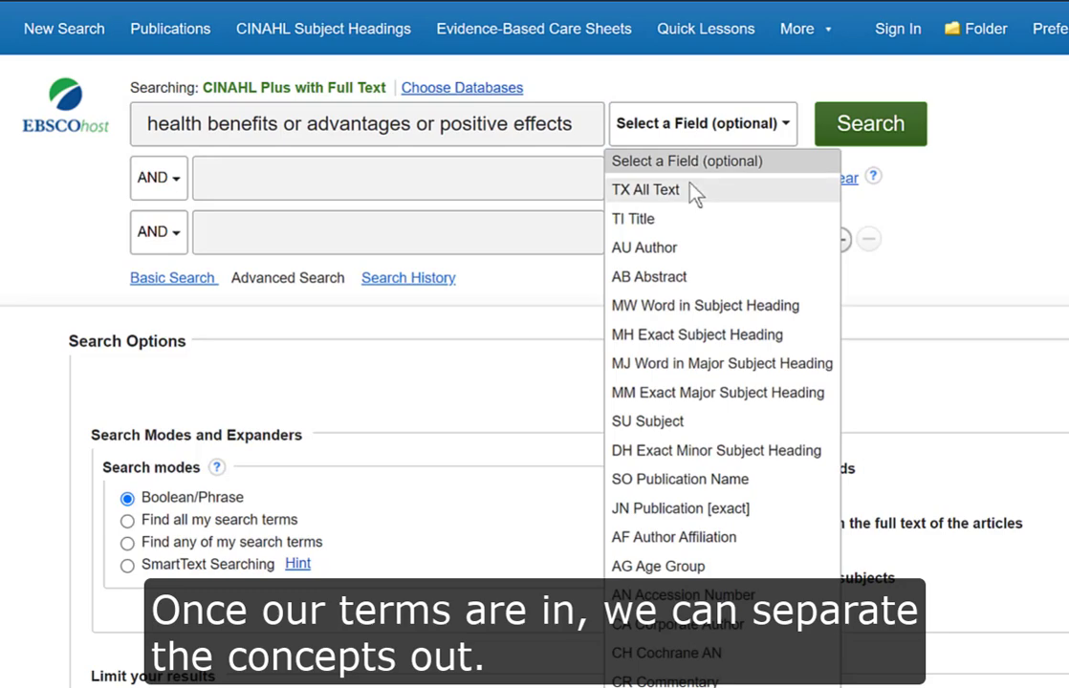
click(688, 221)
- Add 'chocolate or cocoa' in the second row, limited to TI Title, and run the search
click(535, 174)
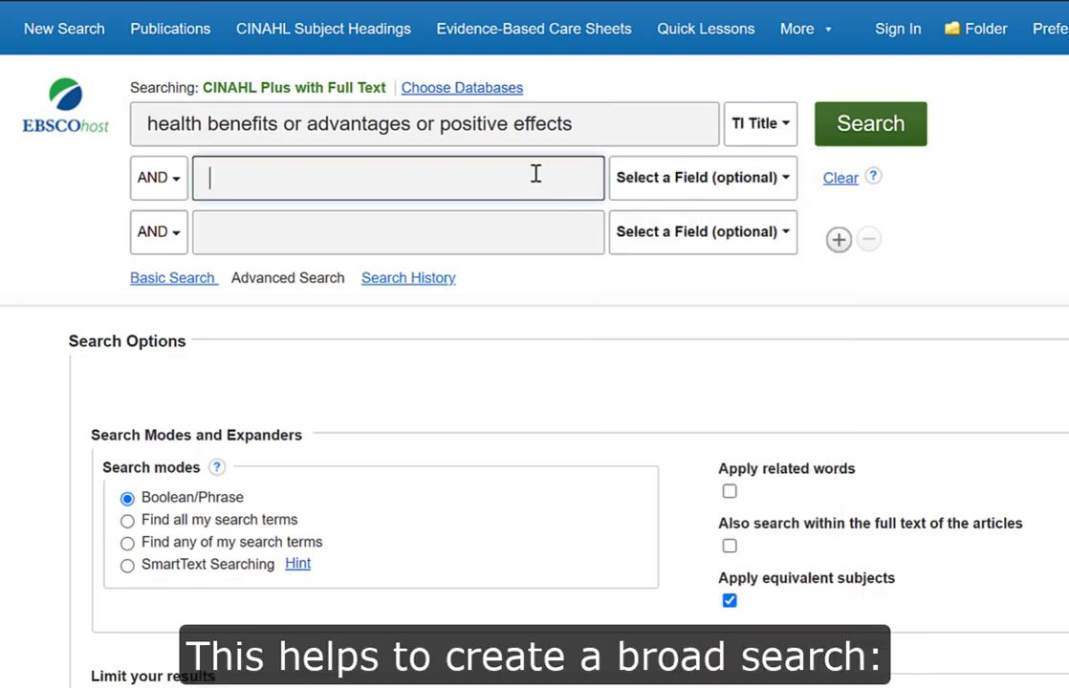
text(chocolate)
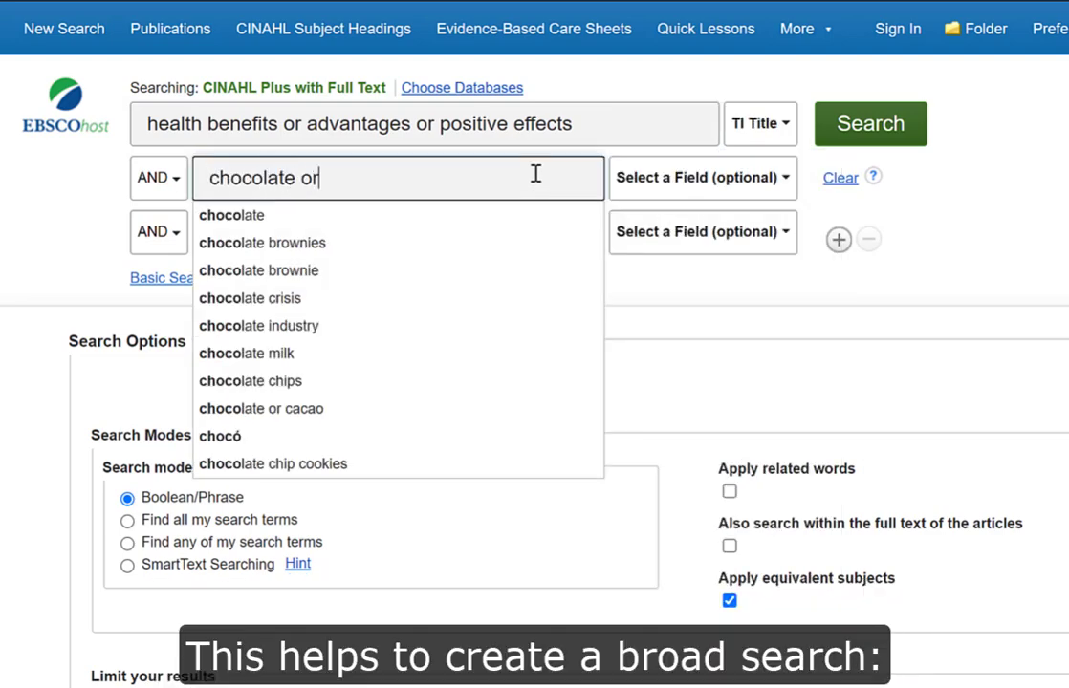
text( or)
click(529, 241)
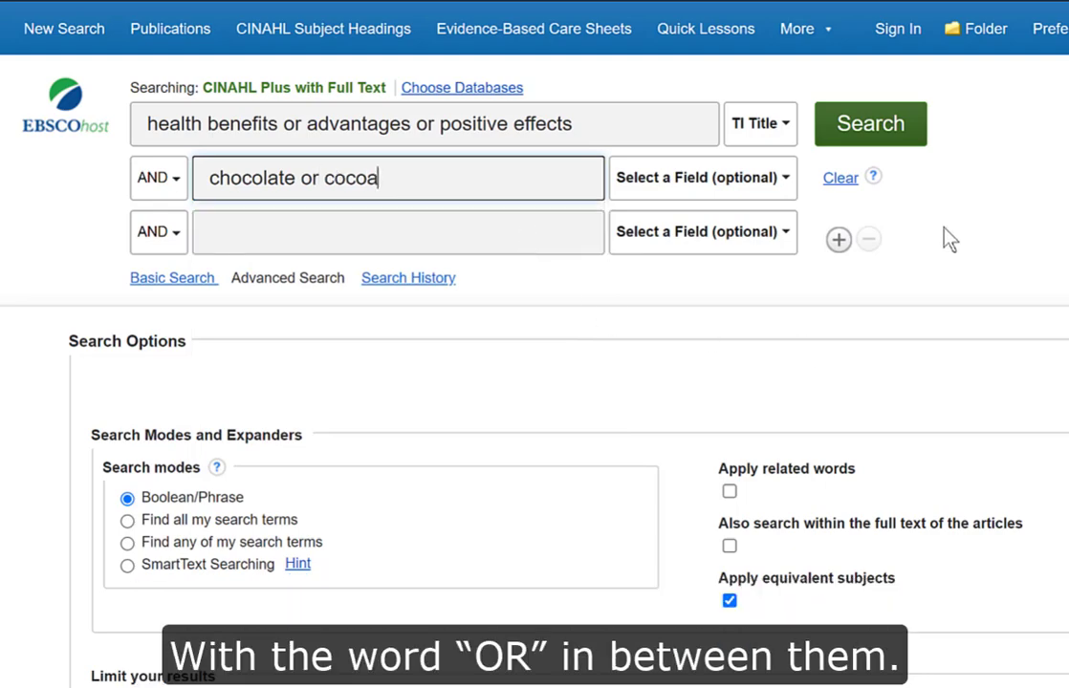
click(775, 184)
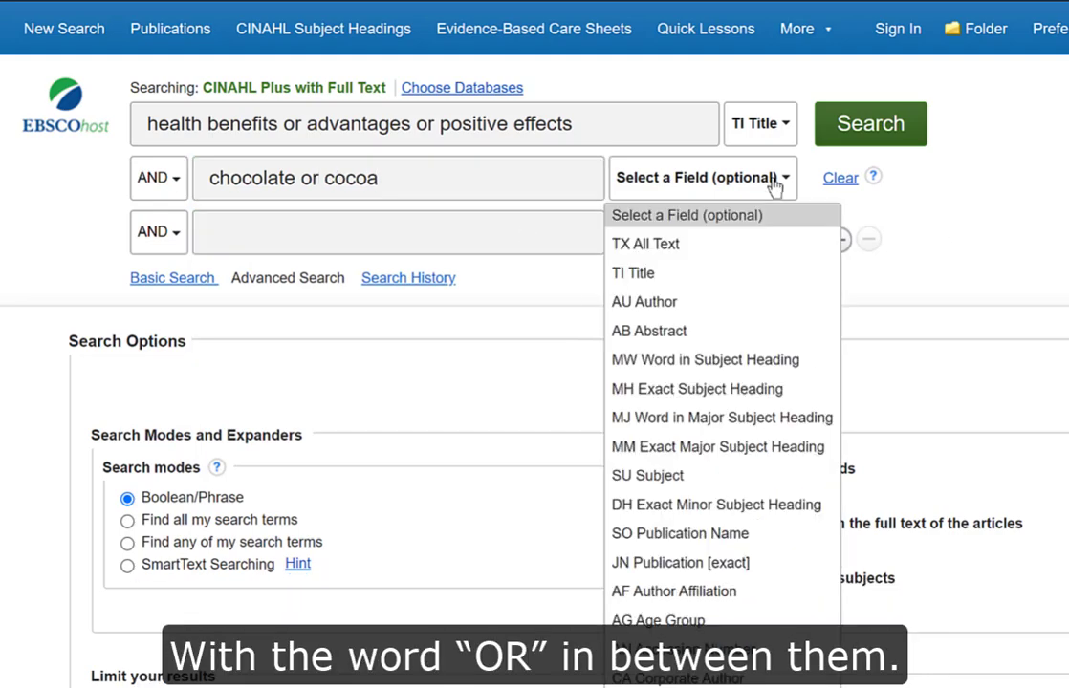
click(754, 277)
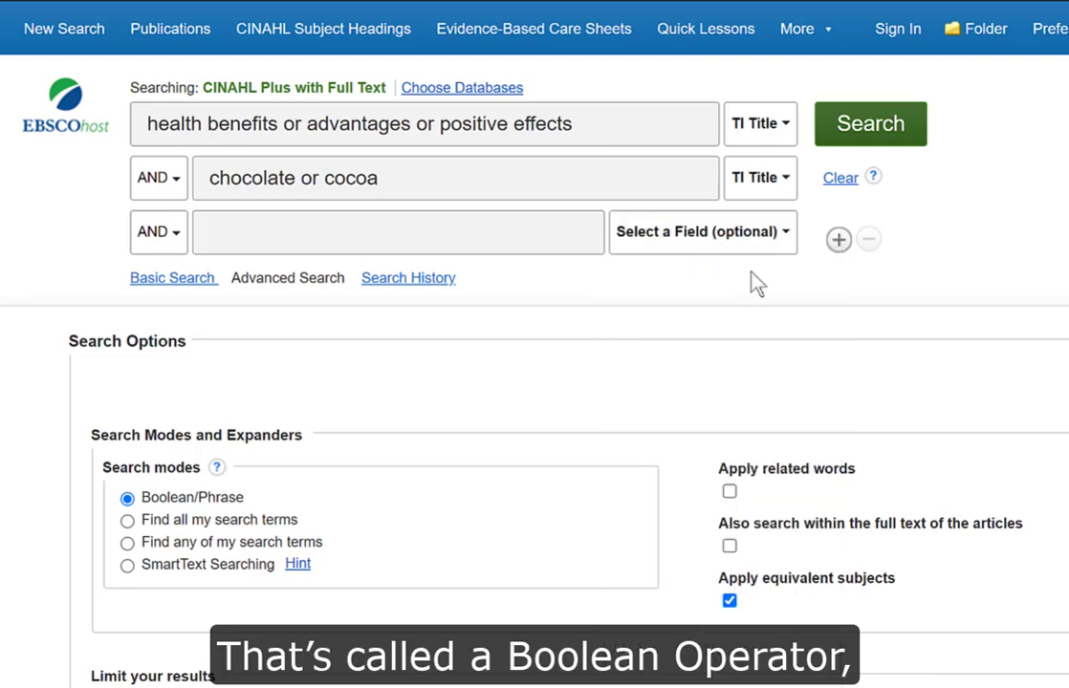
click(908, 131)
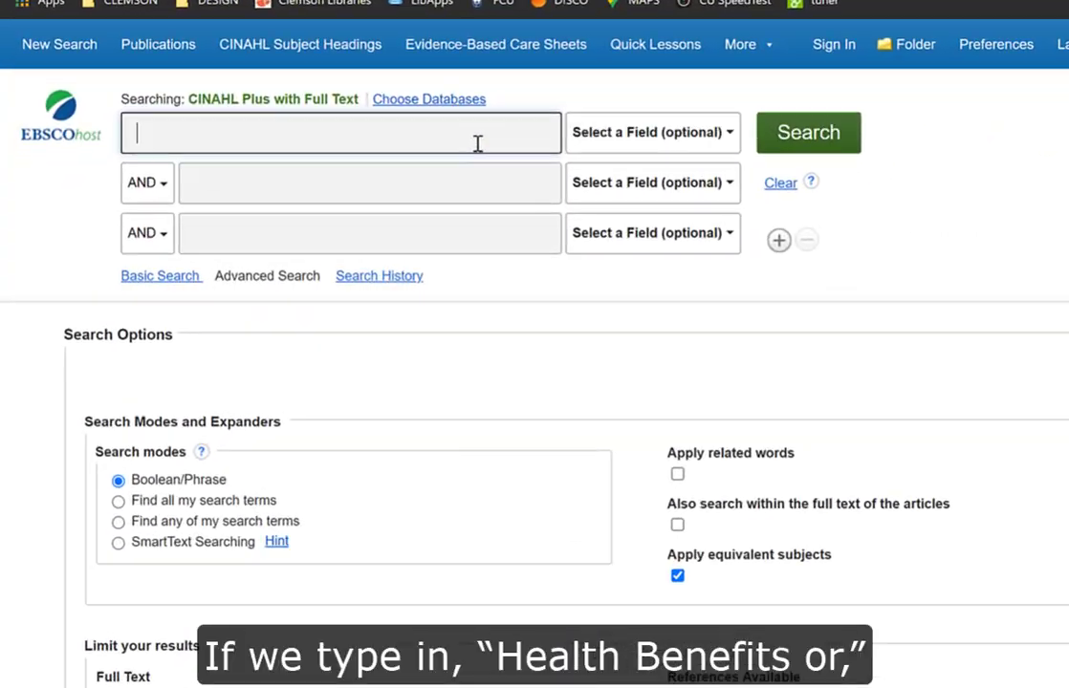
- Re-enter the health benefits terms and 'chocolate or cocoa' from the search suggestions
text(healt)
text(h b)
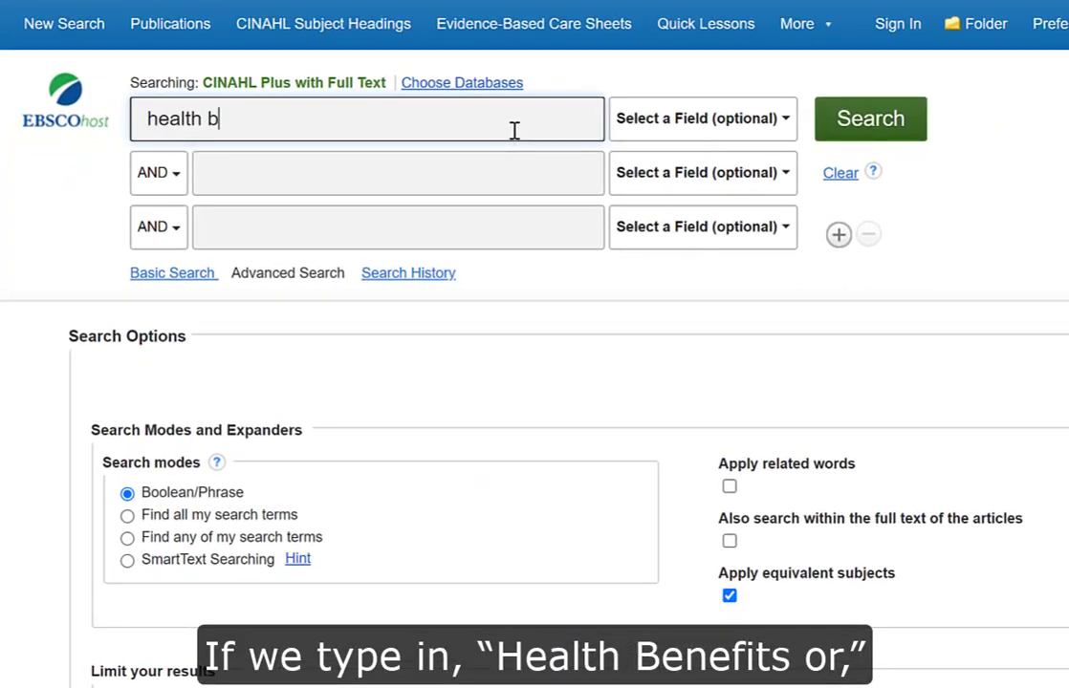
text(enefits or)
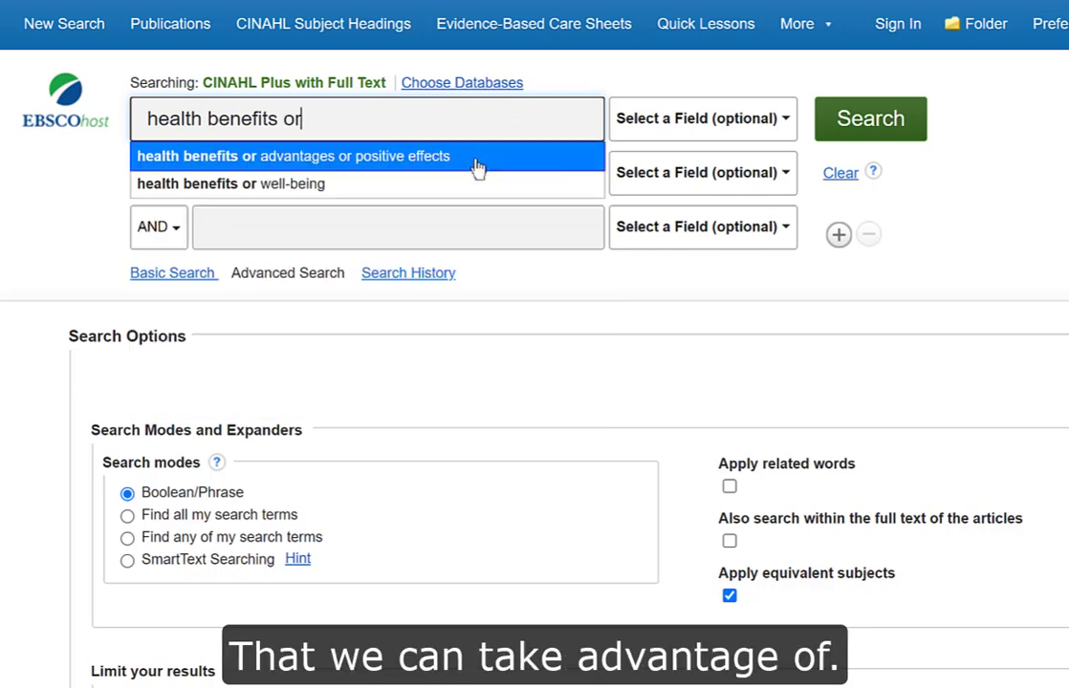
click(477, 160)
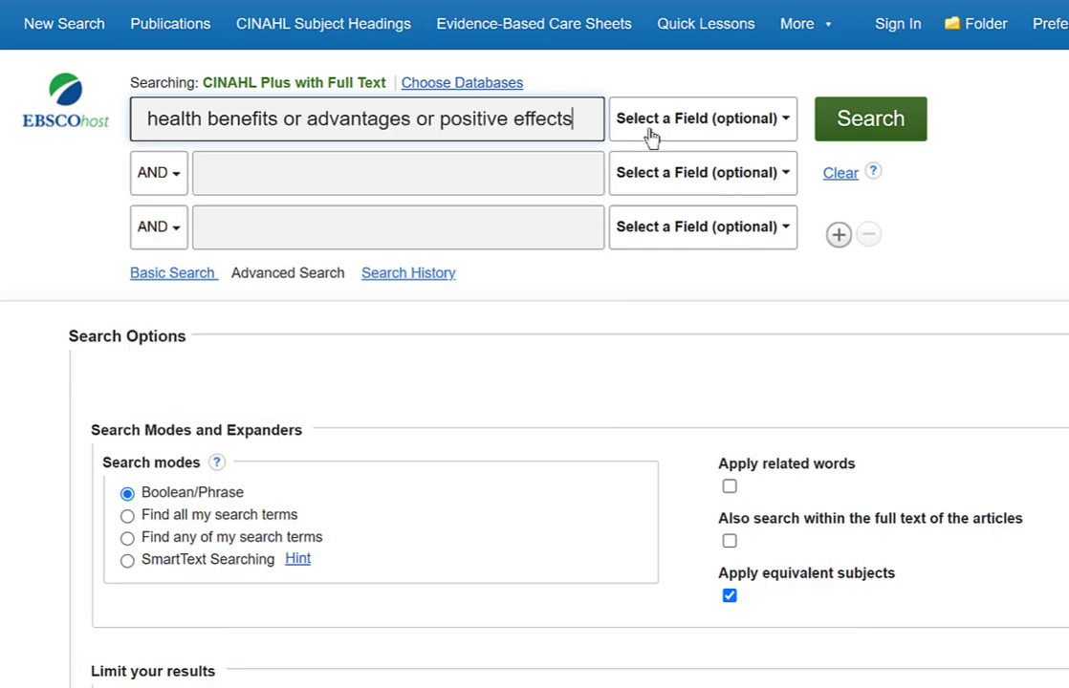
click(520, 185)
text(chcoc)
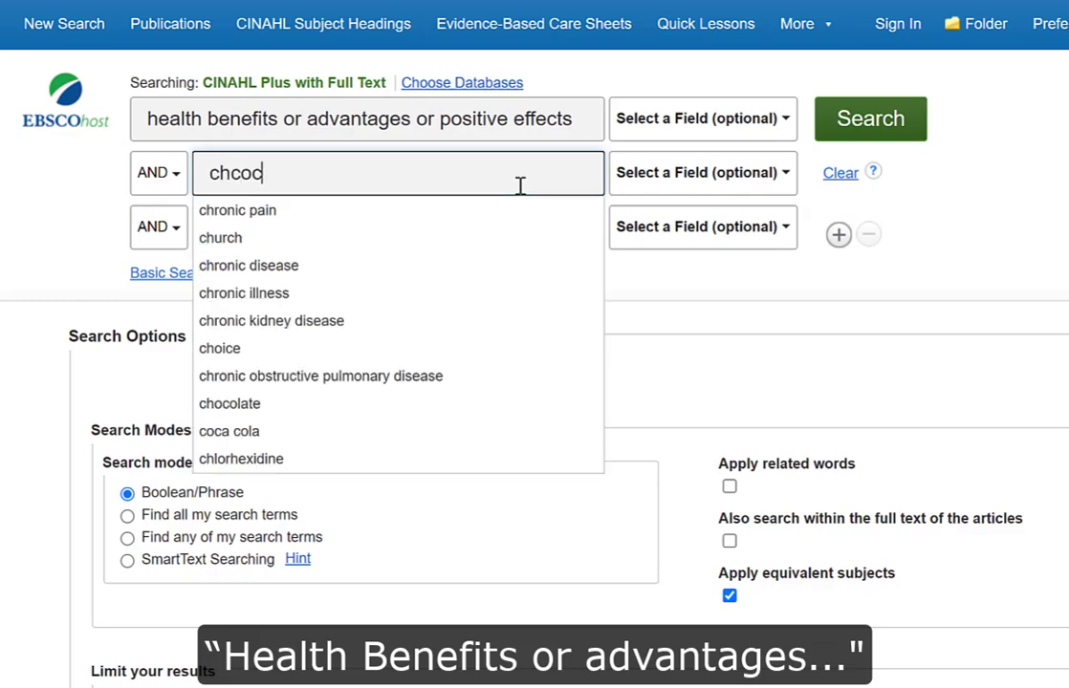
key(BackSpace)
text(ocolate )
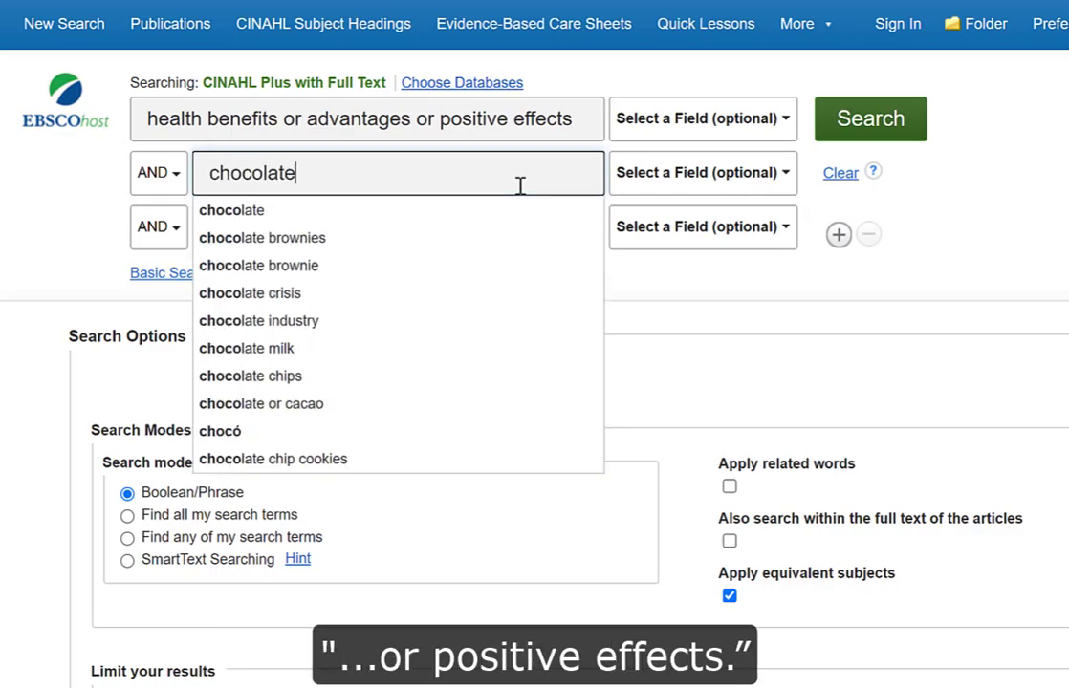
text(or)
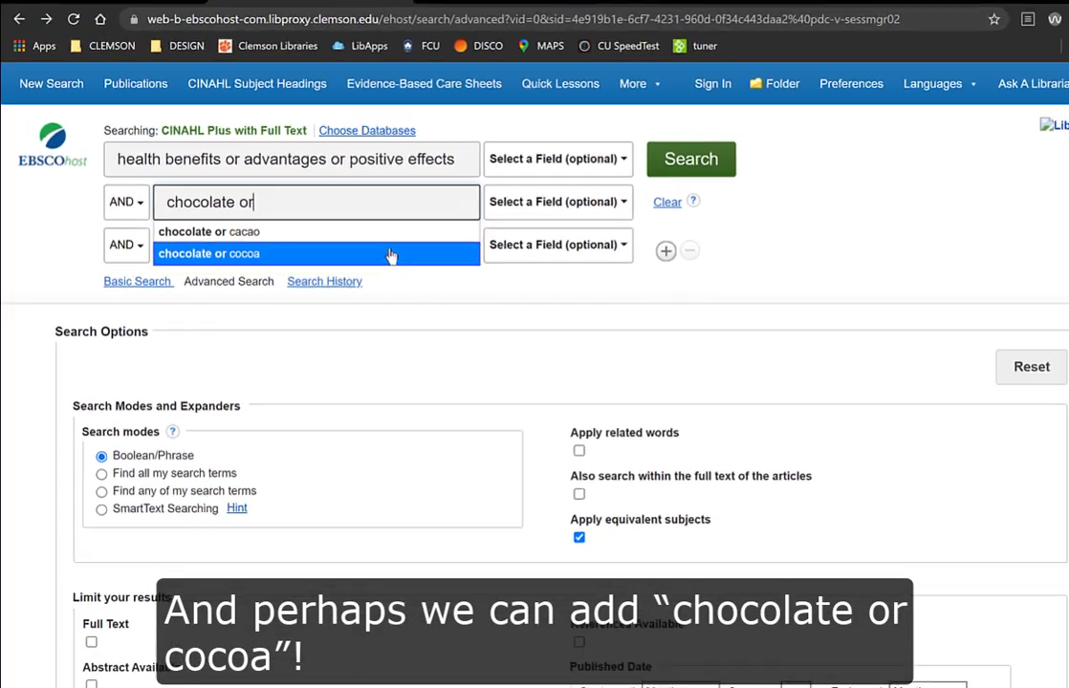
click(494, 235)
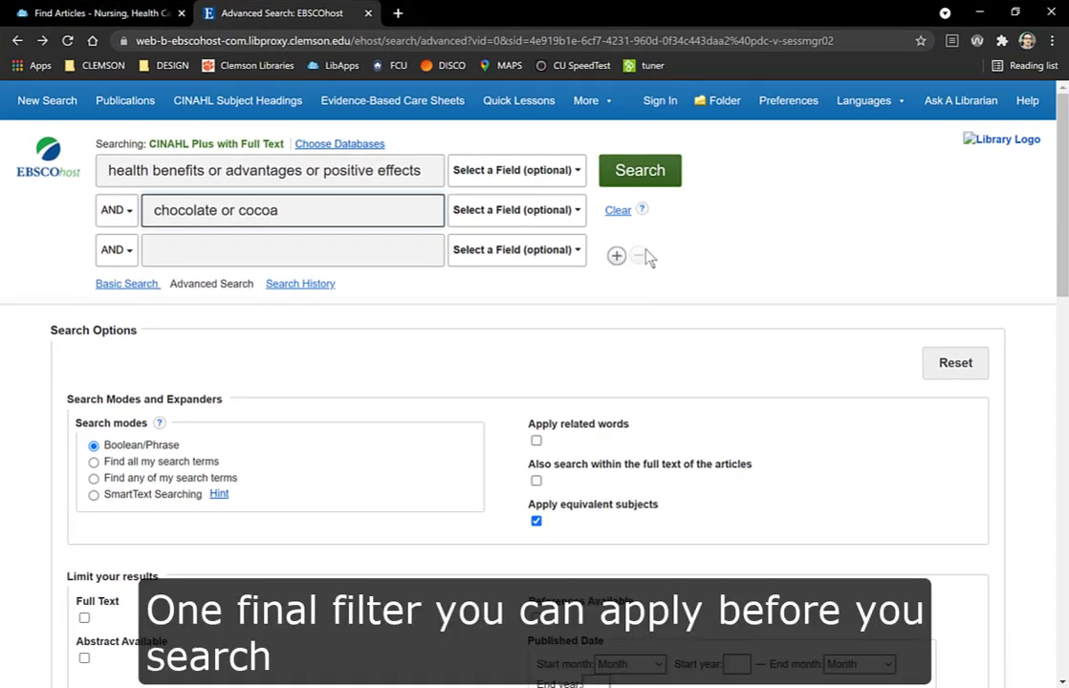
- Limit both search lines to TI Title and run the search, returning 7 results
click(516, 170)
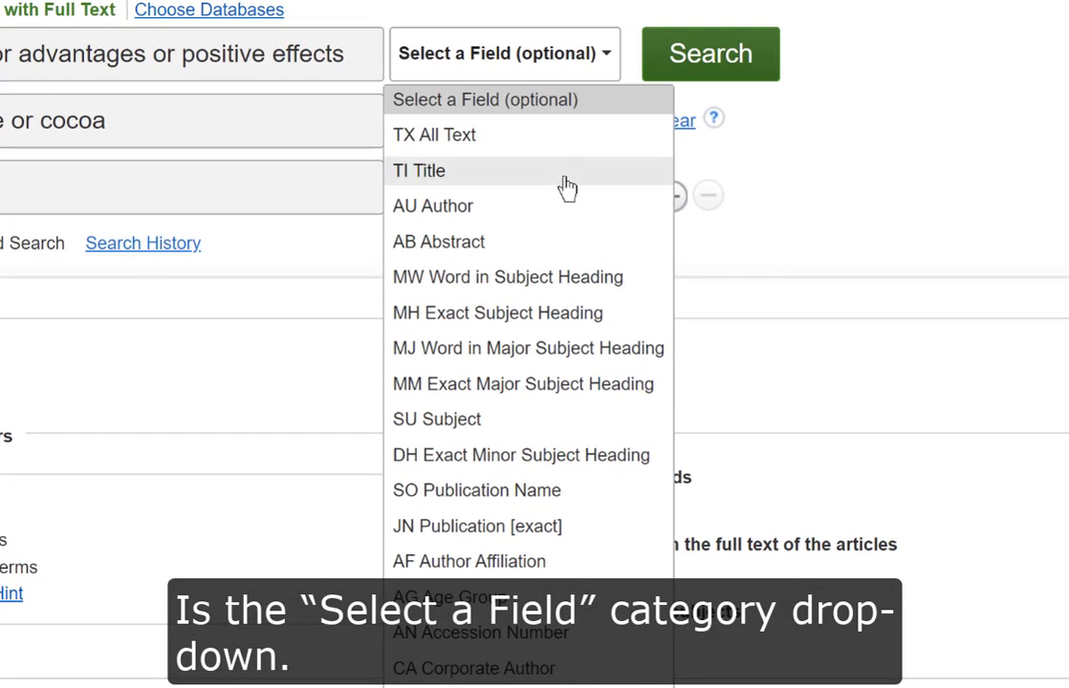
click(568, 187)
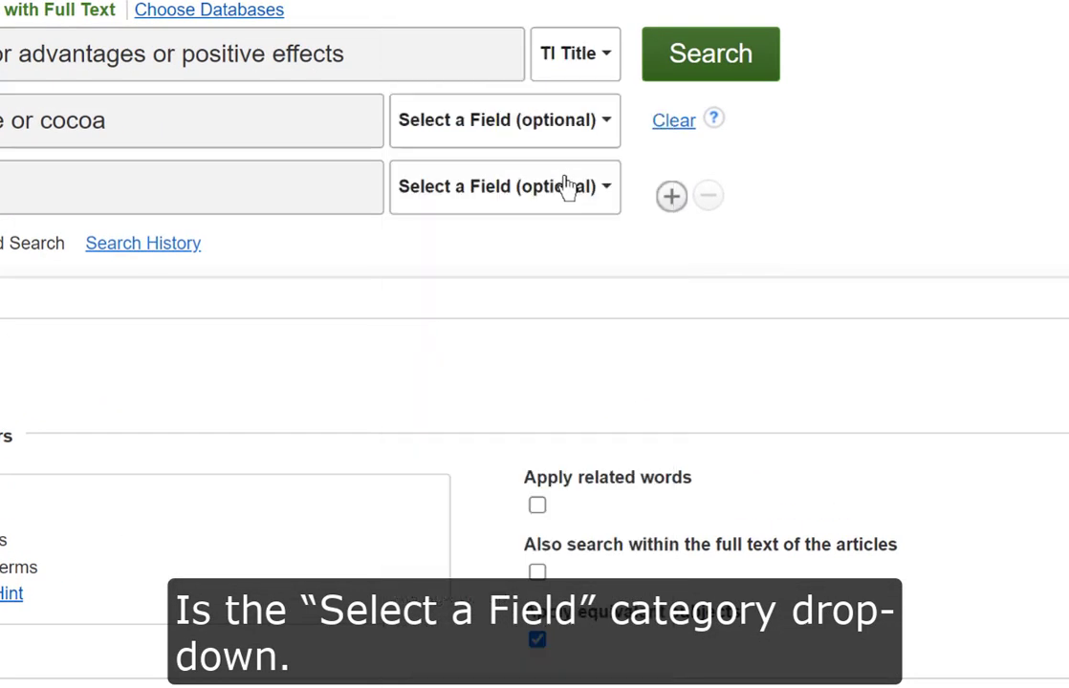
click(597, 127)
click(563, 241)
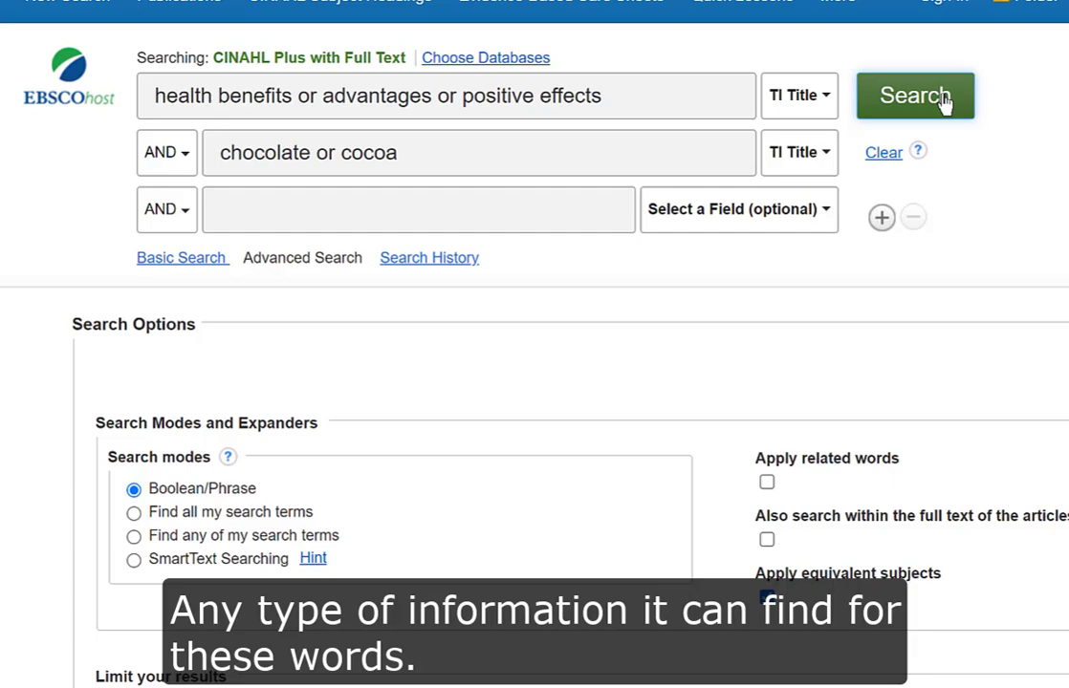
click(942, 101)
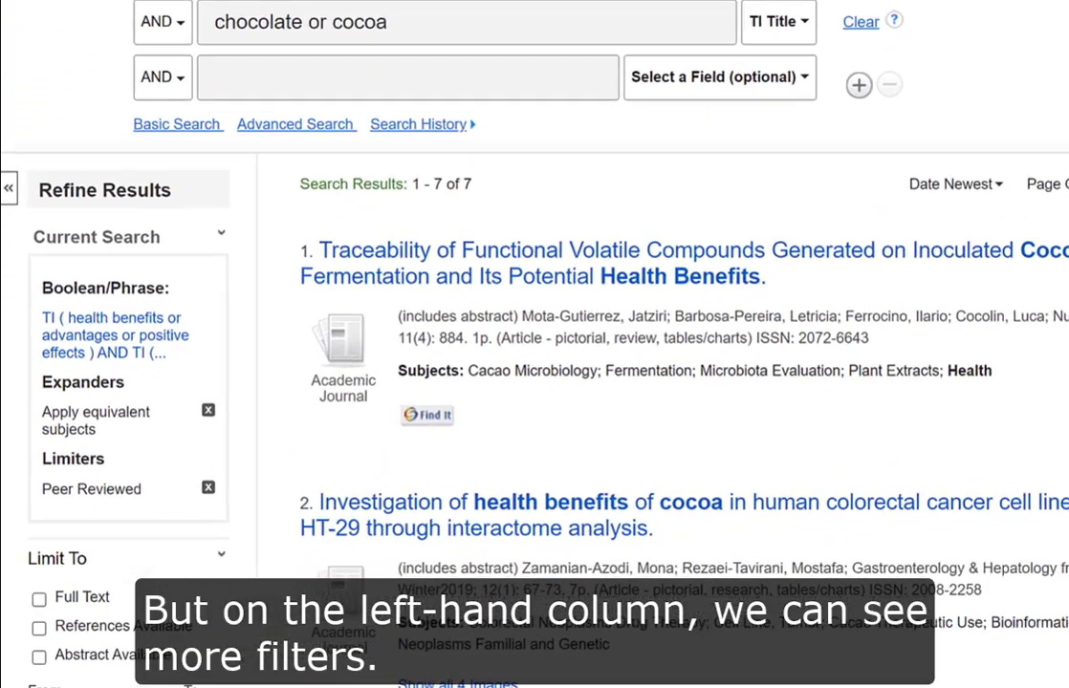
- Set the publication date range to 2016–2021, narrowing the results to 2
scroll(534, 344, down, 4)
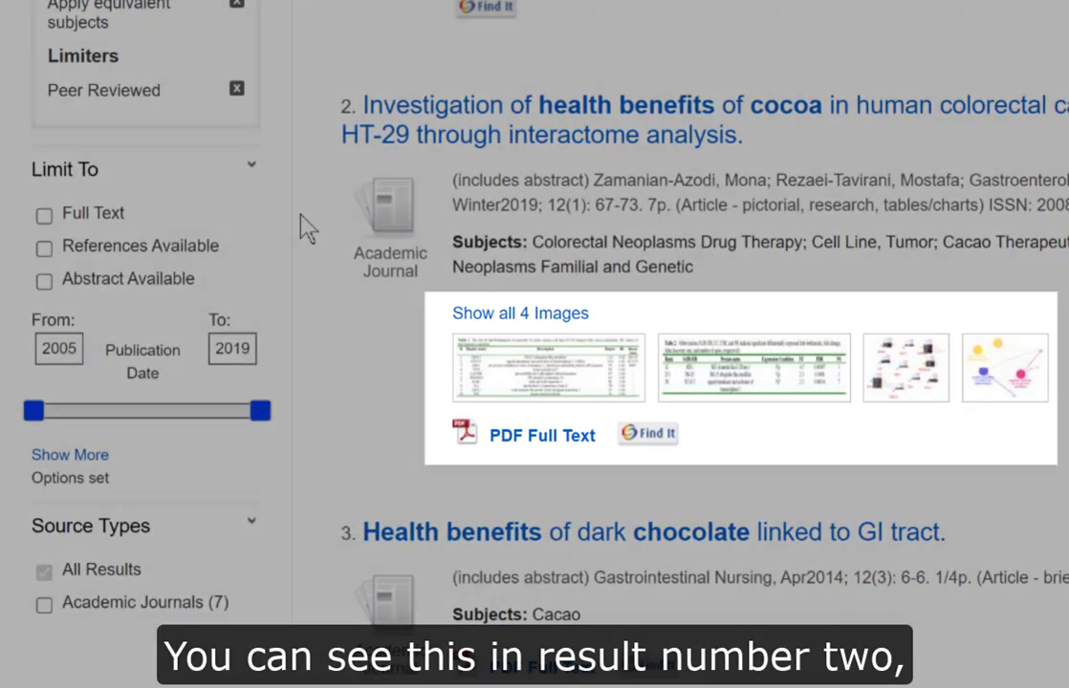
scroll(300, 213, down, 2)
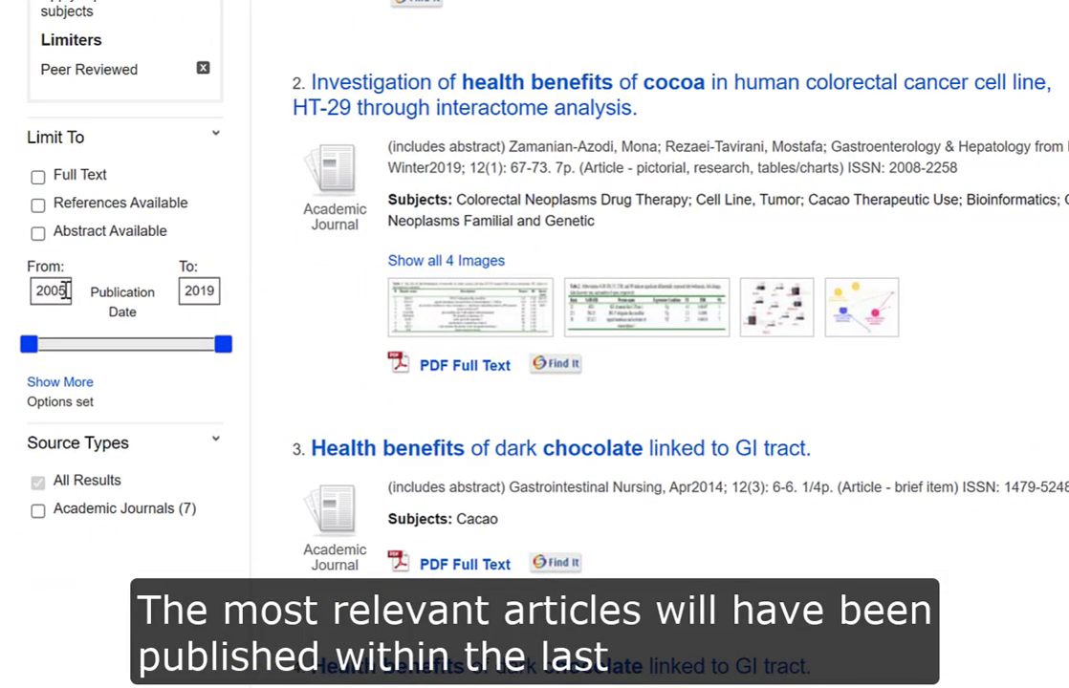
click(64, 291)
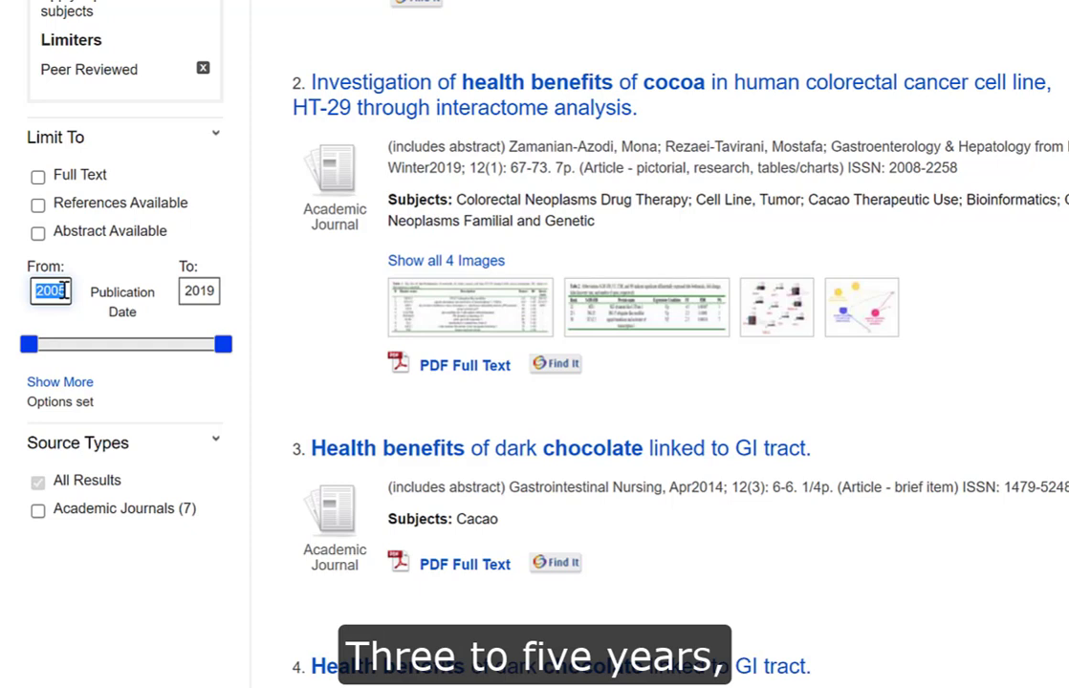
text(2016)
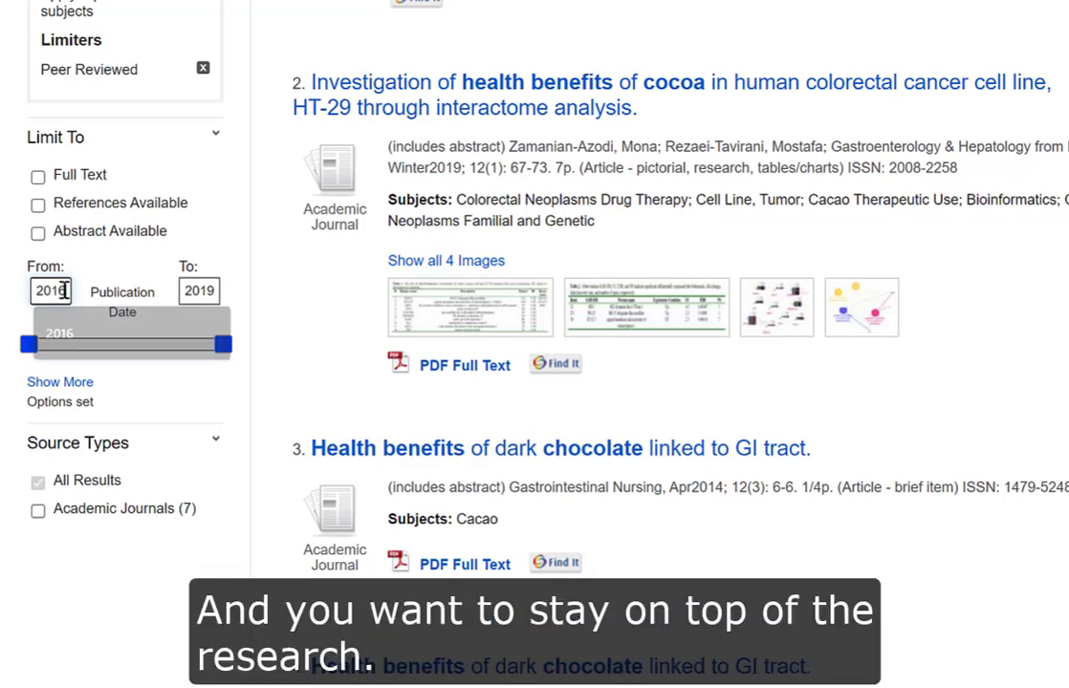
key(Tab)
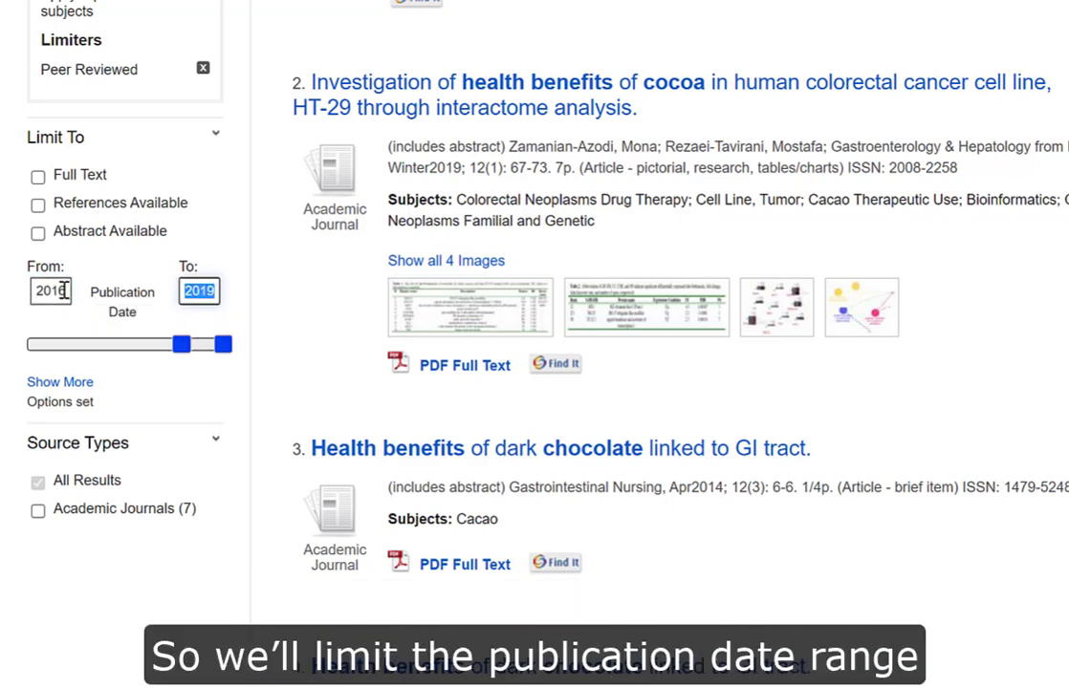
text(2021)
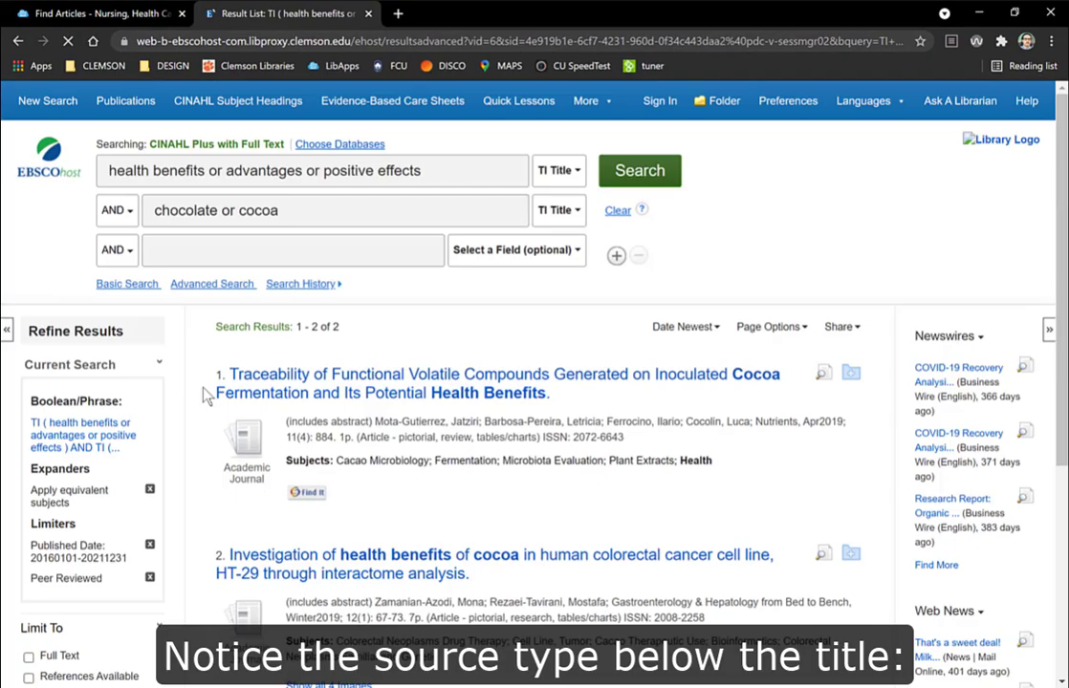
- Scroll through the 14 diet-focused academic journal results from 2016–2021
scroll(306, 294, down, 3)
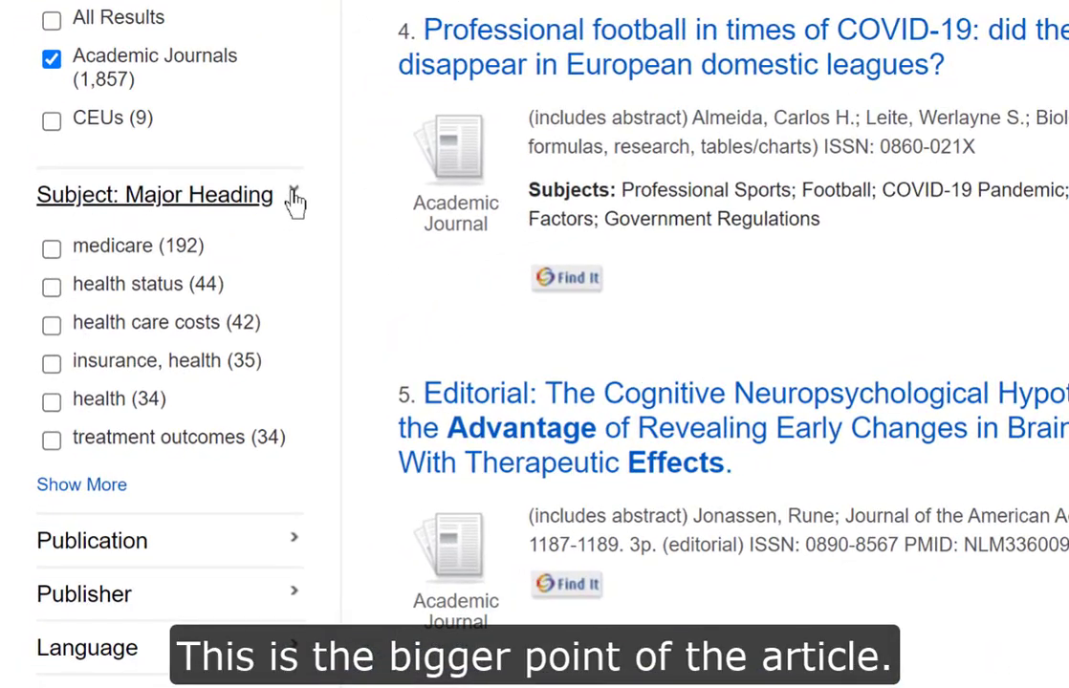
scroll(295, 201, down, 3)
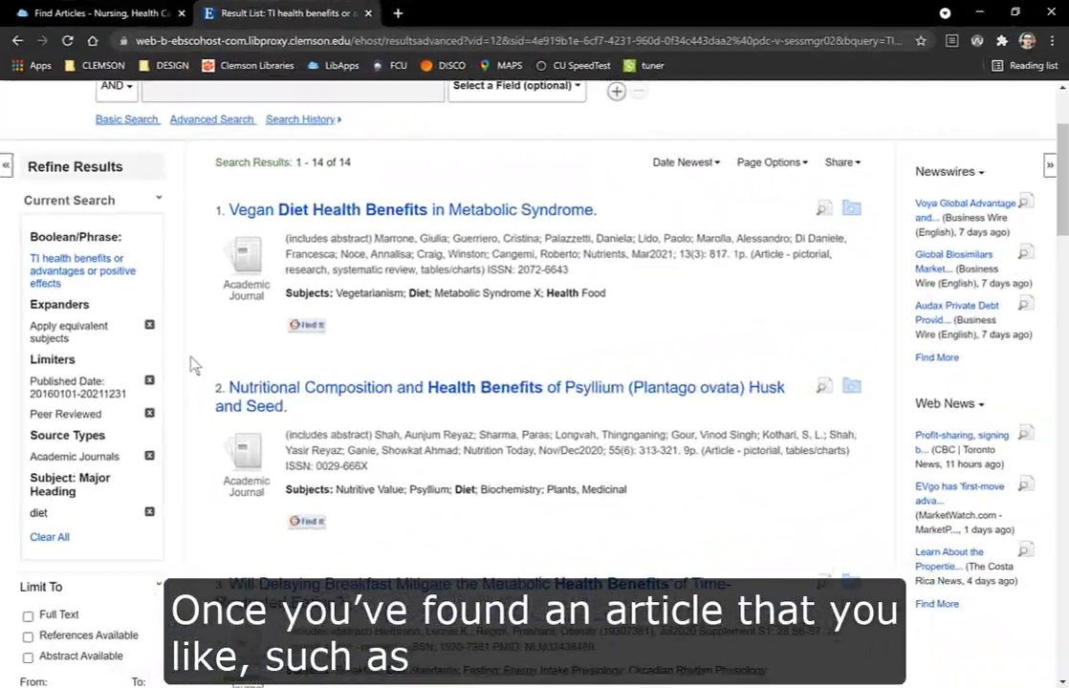
scroll(189, 363, down, 15)
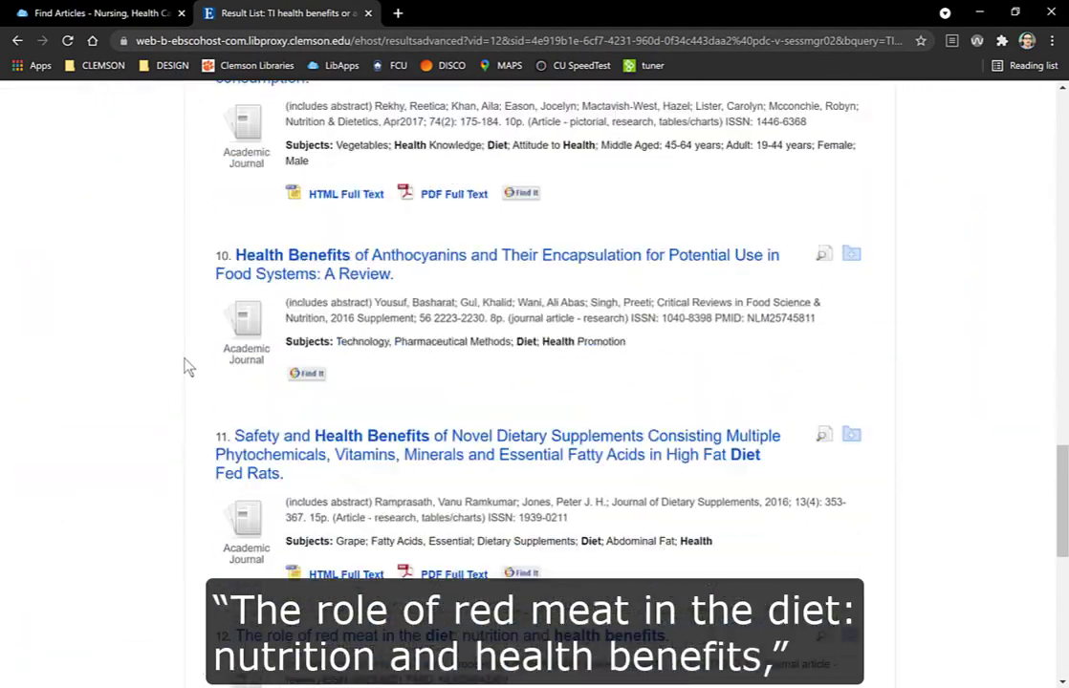
scroll(188, 367, down, 3)
- Open the 'role of red meat in the diet' record and highlight the author affiliation
click(294, 355)
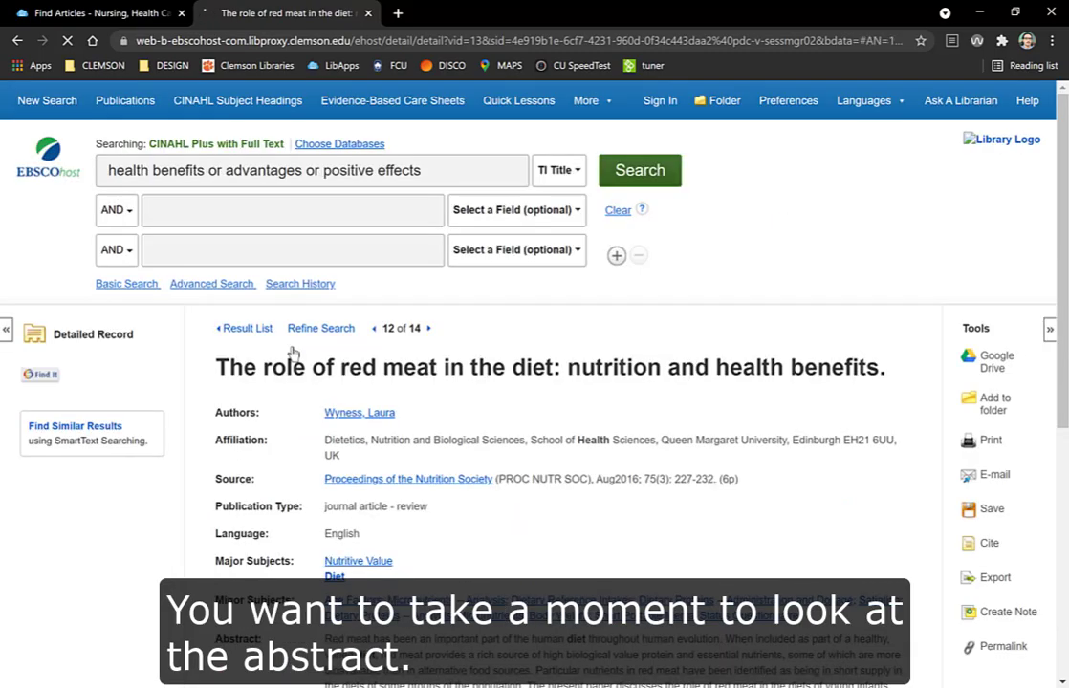
scroll(904, 352, down, 5)
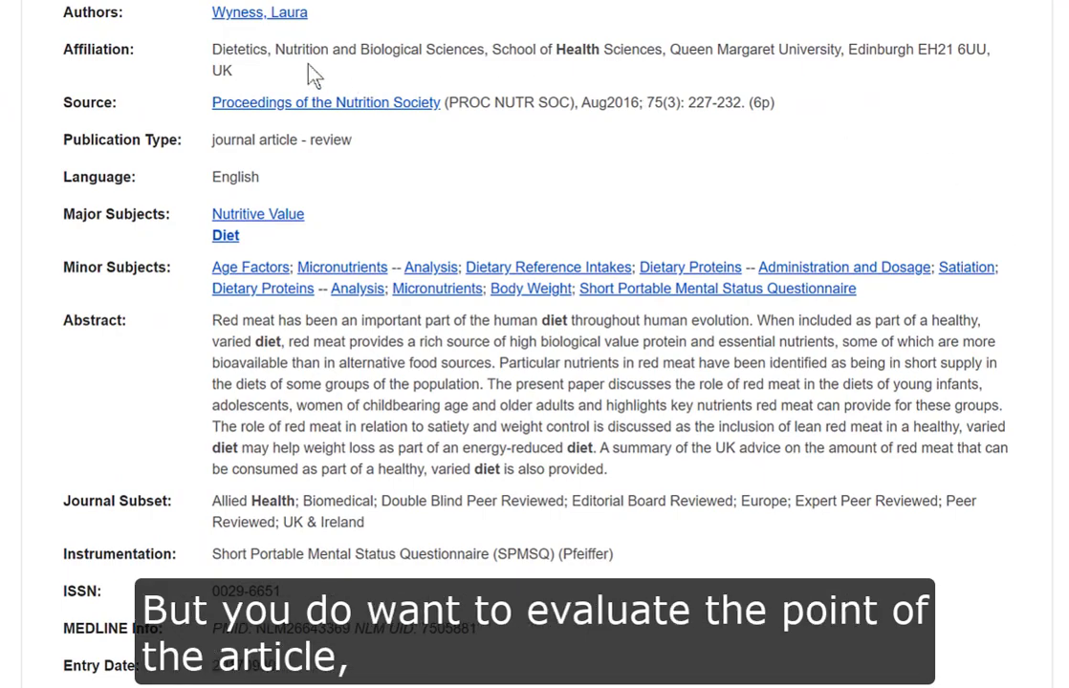
drag(498, 53, 786, 49)
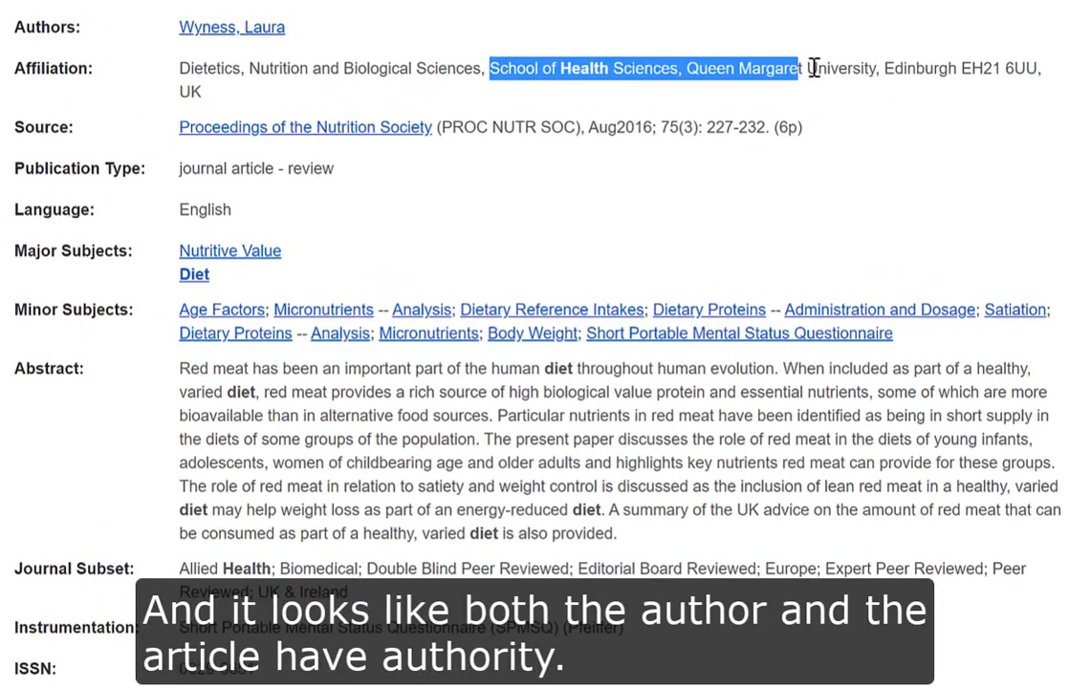
click(865, 131)
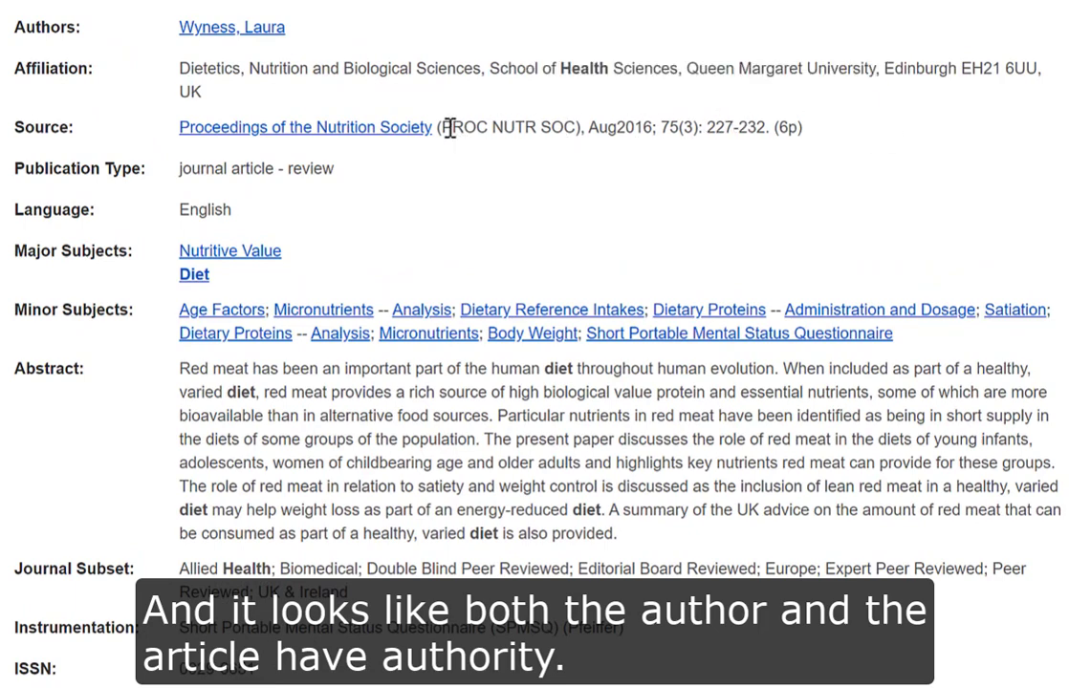
drag(434, 130, 179, 129)
- Scroll to the Journal Subset and highlight it, confirming the article is peer-reviewed
scroll(174, 86, down, 3)
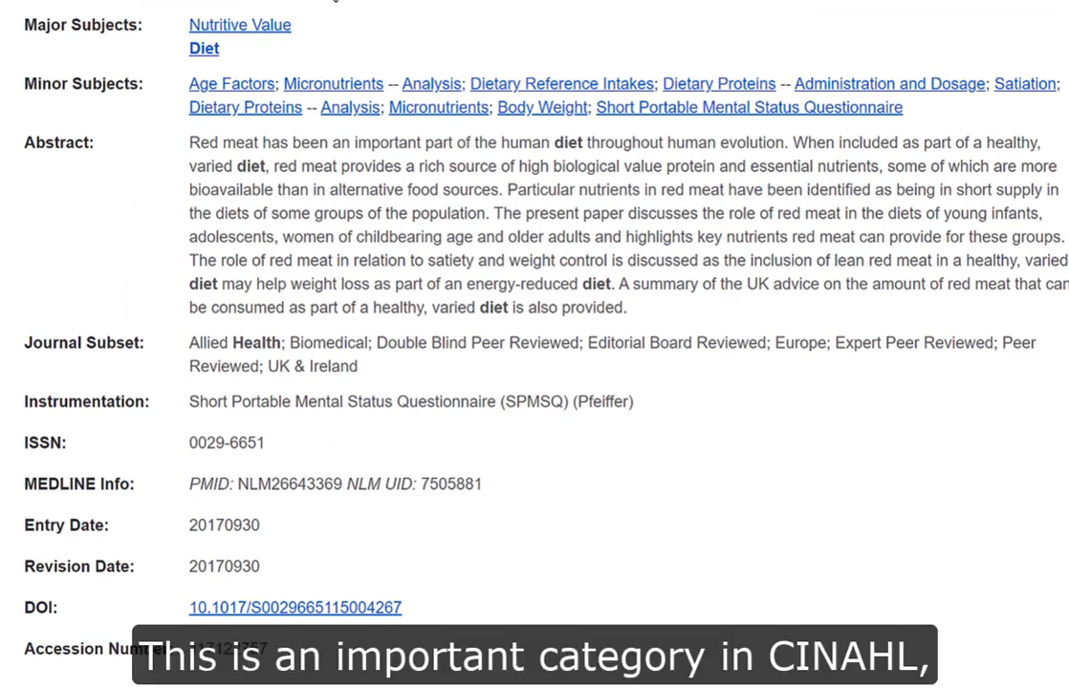
scroll(14, 67, down, 3)
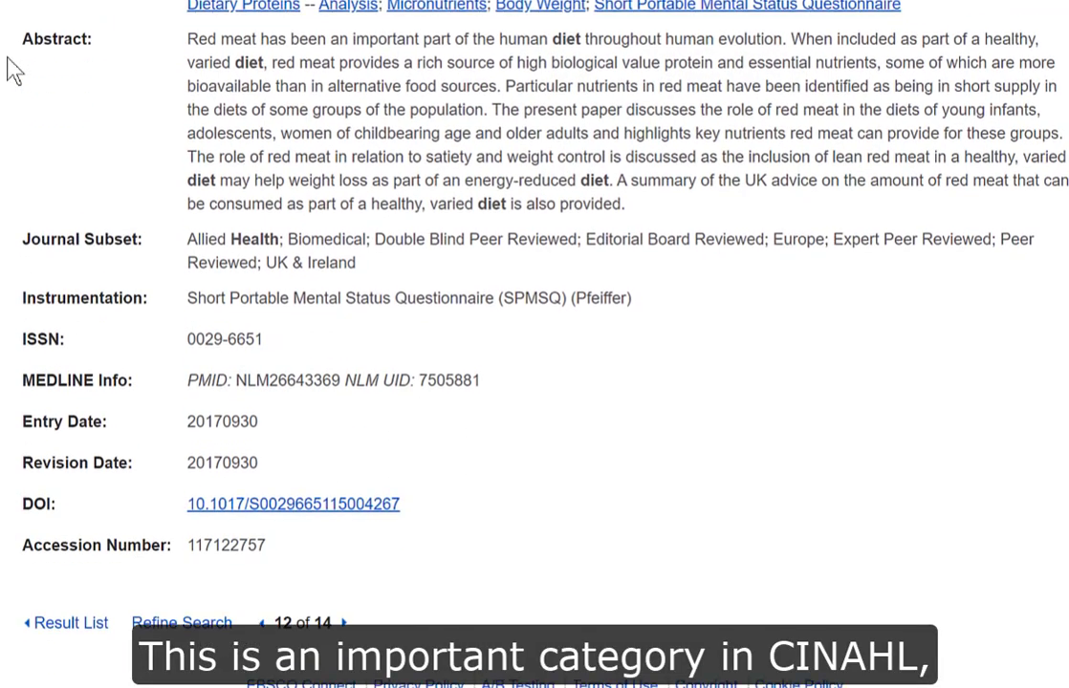
triple_click(76, 225)
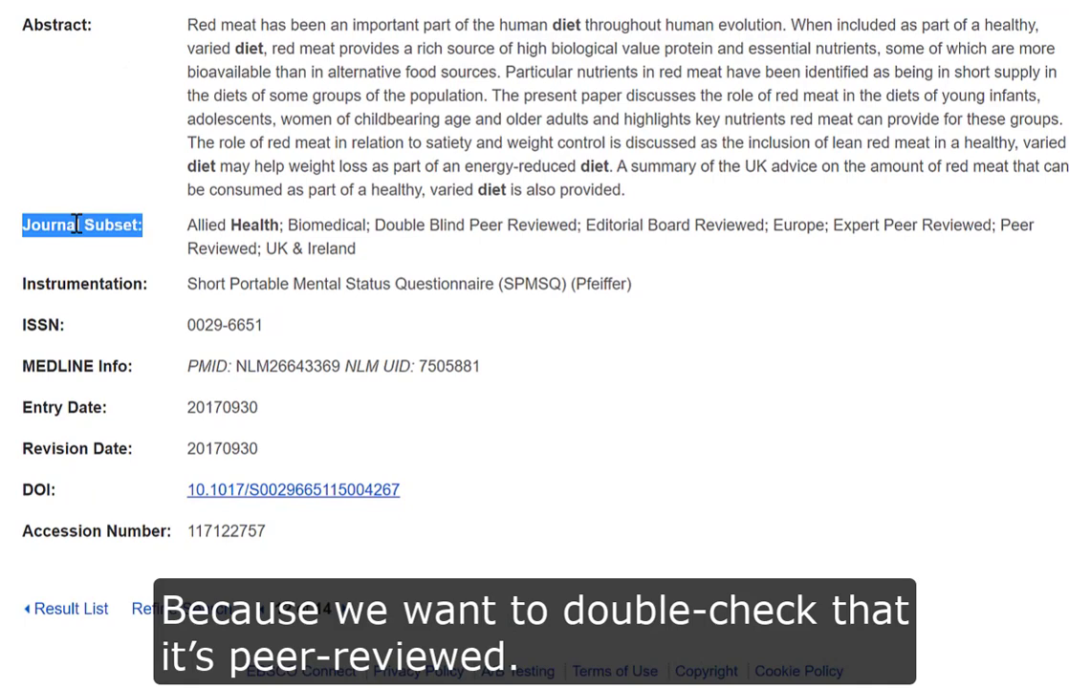
click(4, 224)
scroll(6, 229, down, 2)
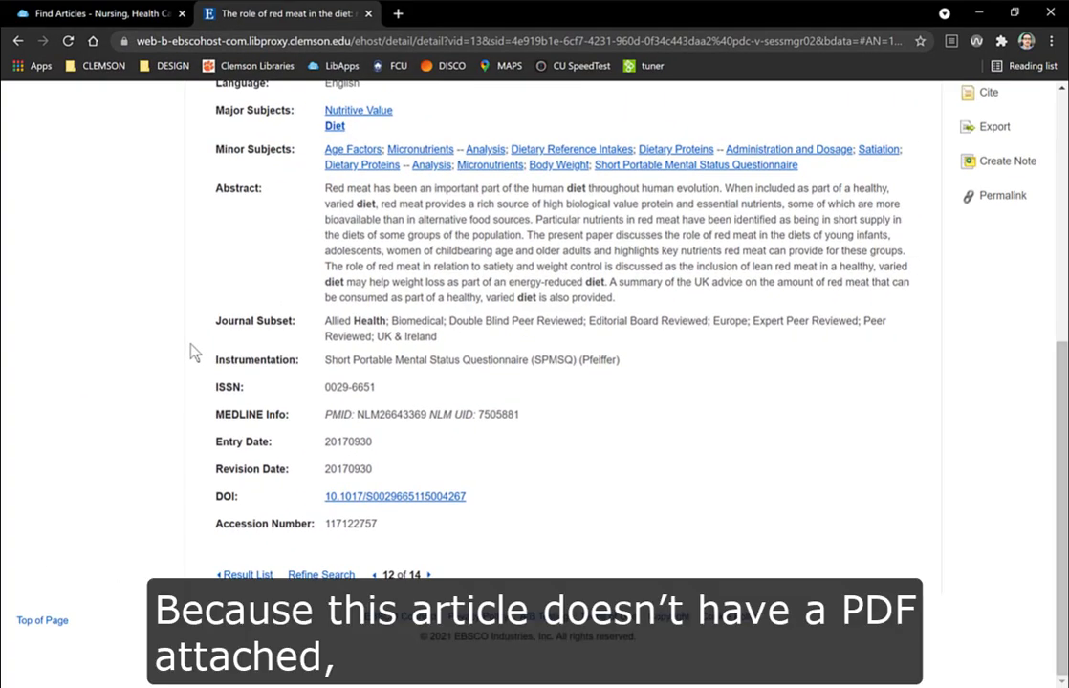
scroll(192, 352, up, 3)
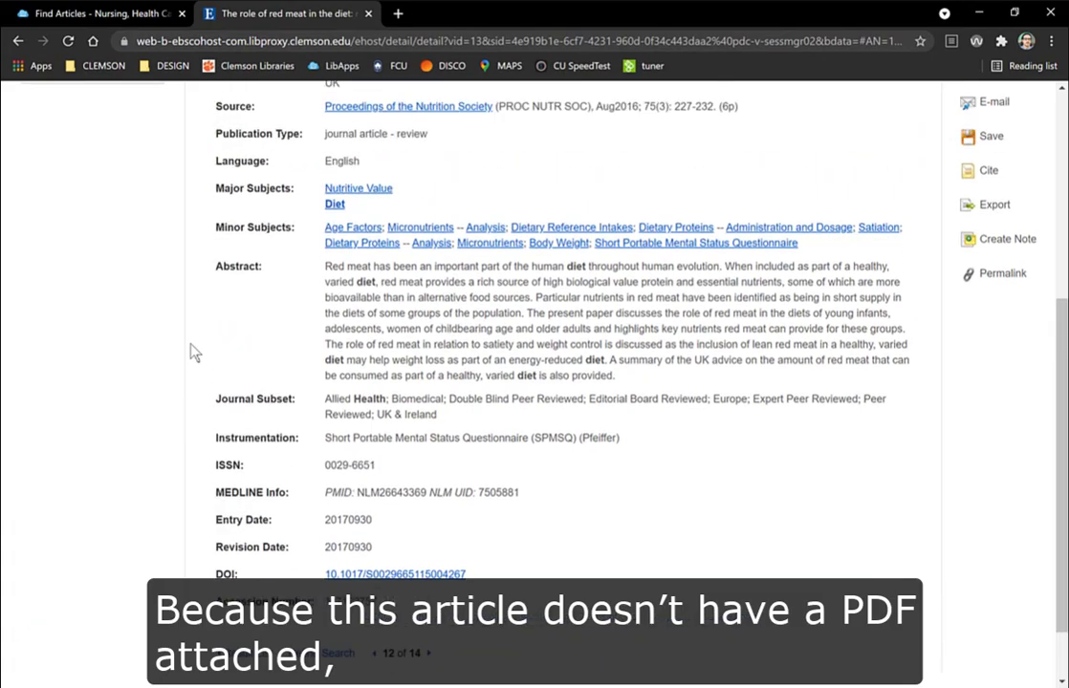
- Sign in to the Clemson Libraries account and scroll to the article's View Online sources
scroll(191, 353, up, 3)
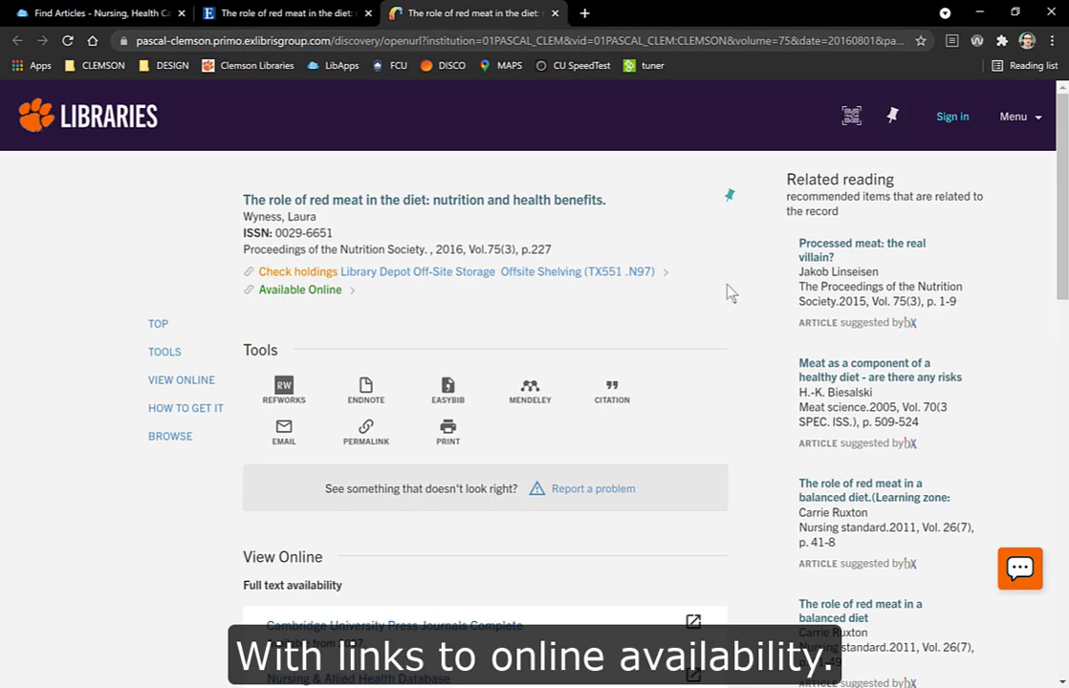
click(952, 119)
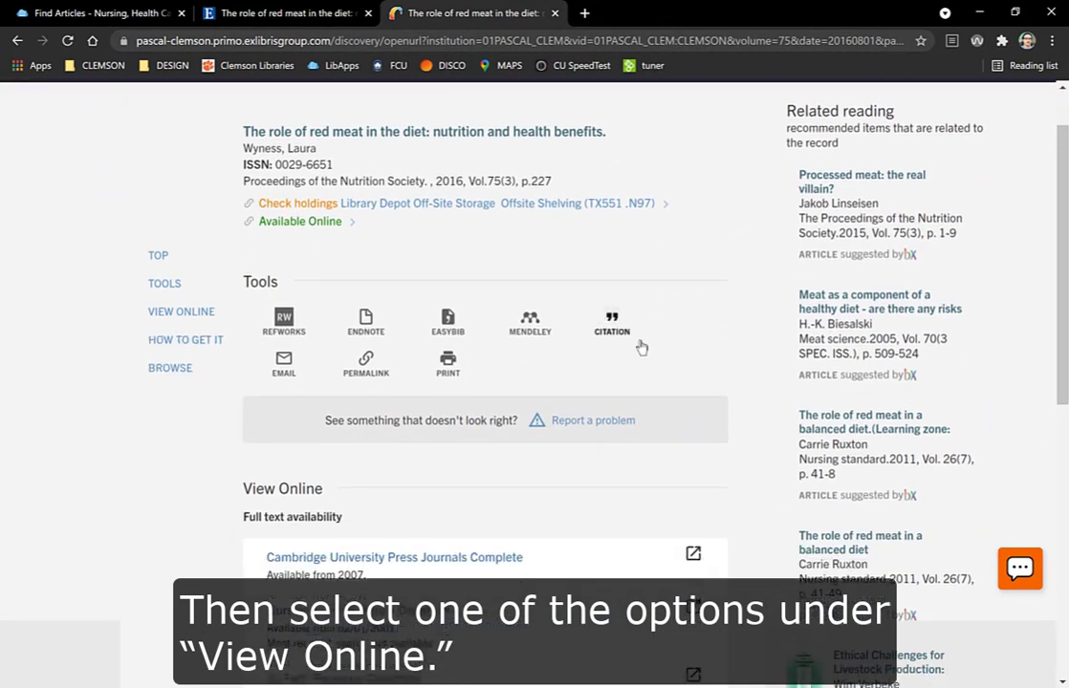
scroll(642, 349, down, 3)
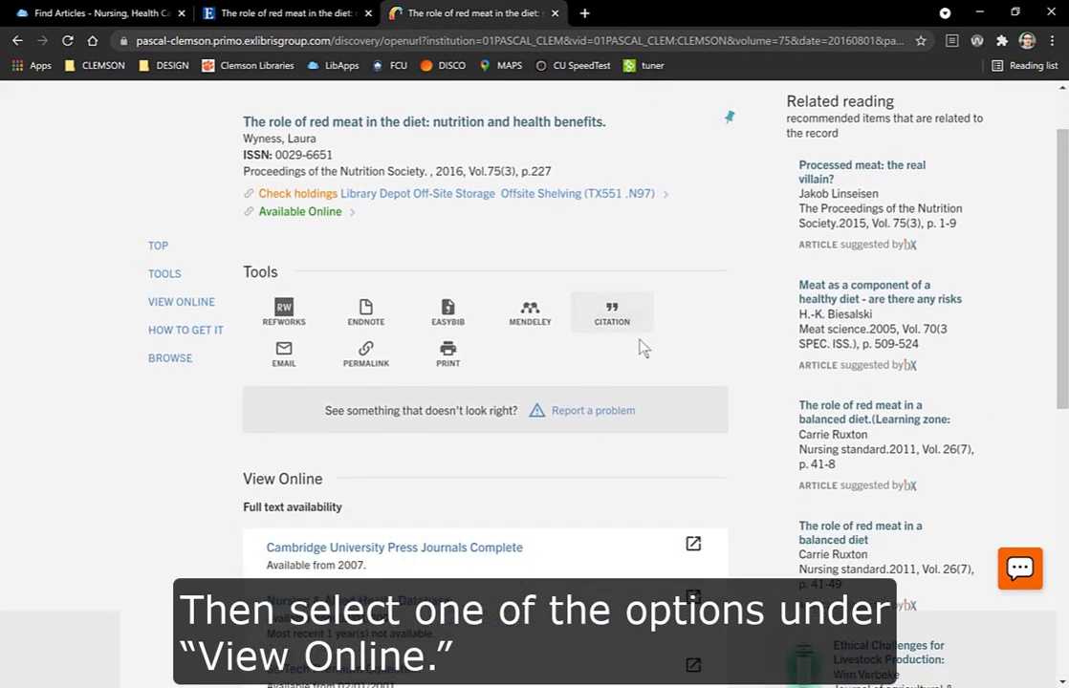
scroll(640, 348, down, 3)
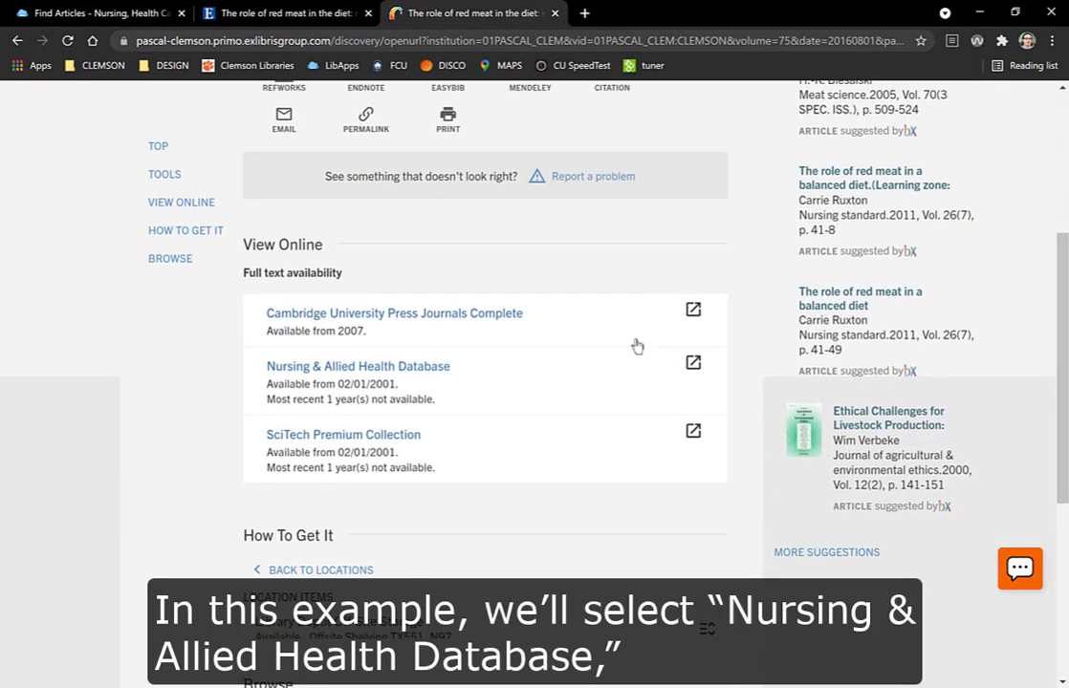
- View the full-text PDF in Nursing & Allied Health Database, then close ProQuest
click(420, 371)
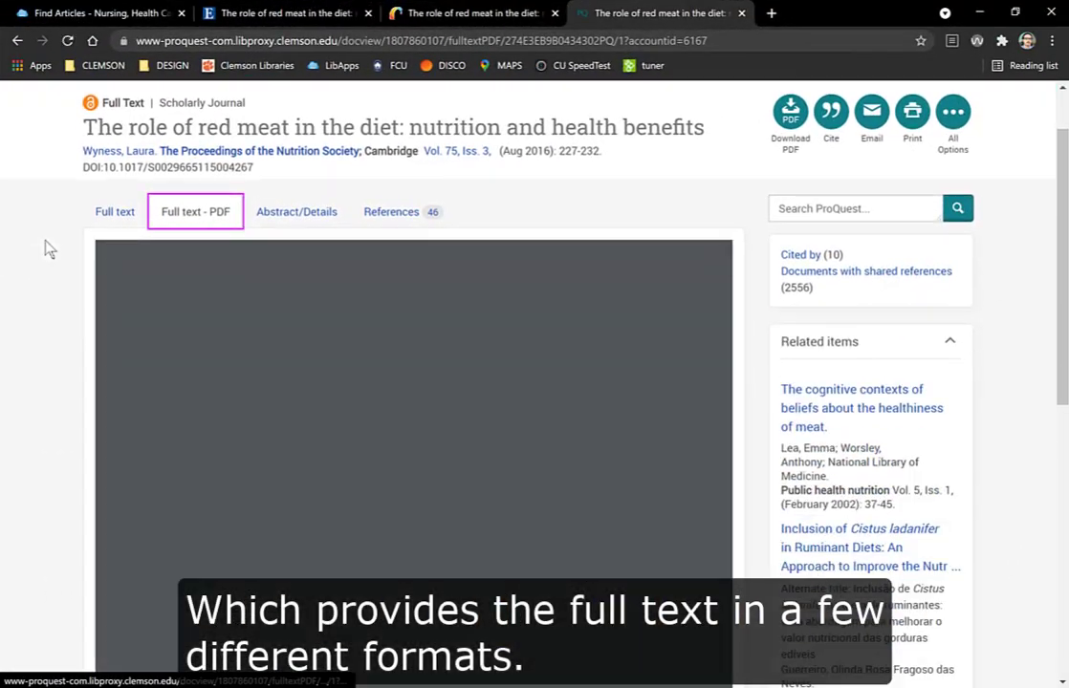
scroll(48, 246, down, 2)
scroll(49, 249, up, 1)
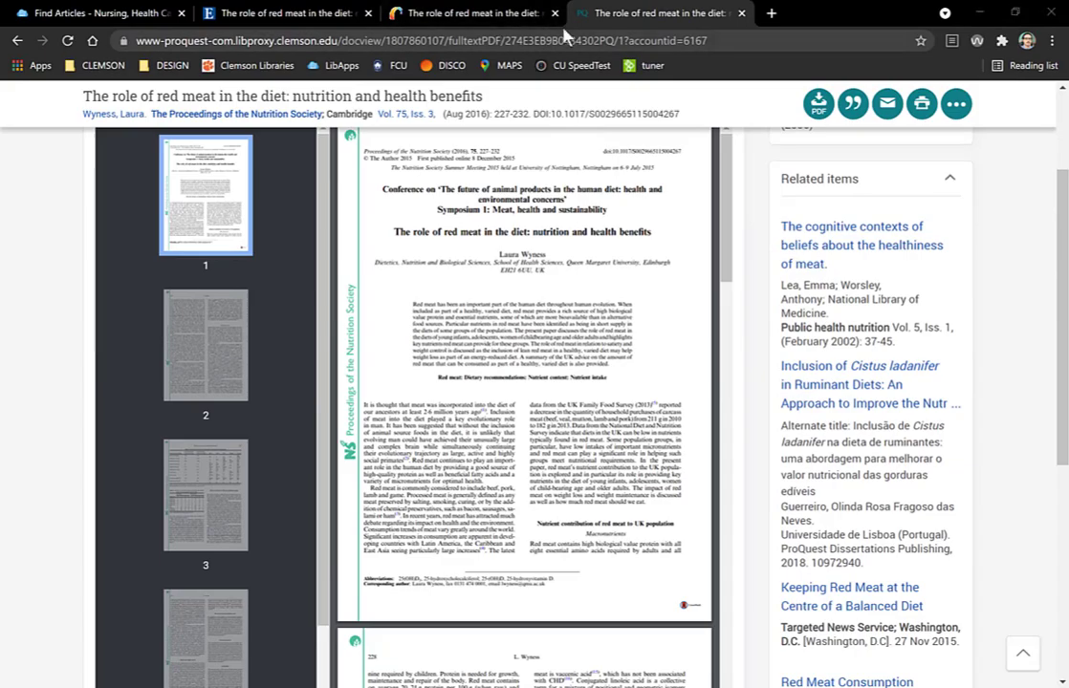
click(554, 14)
click(555, 13)
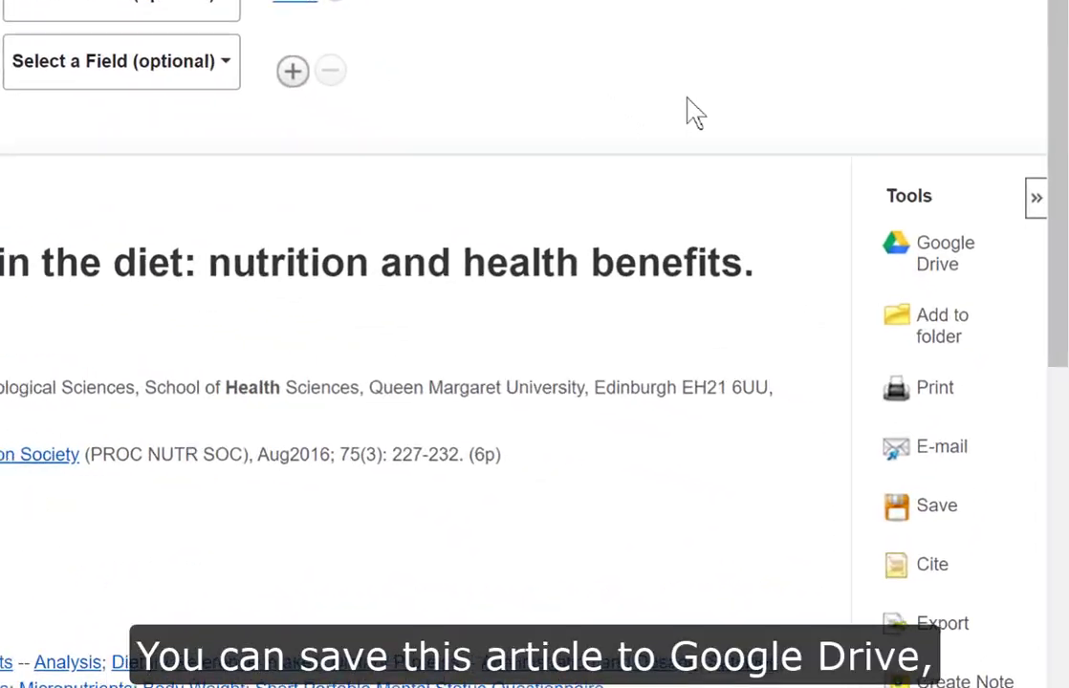
- Select the record page's temporary web address in the address bar
scroll(686, 100, down, 2)
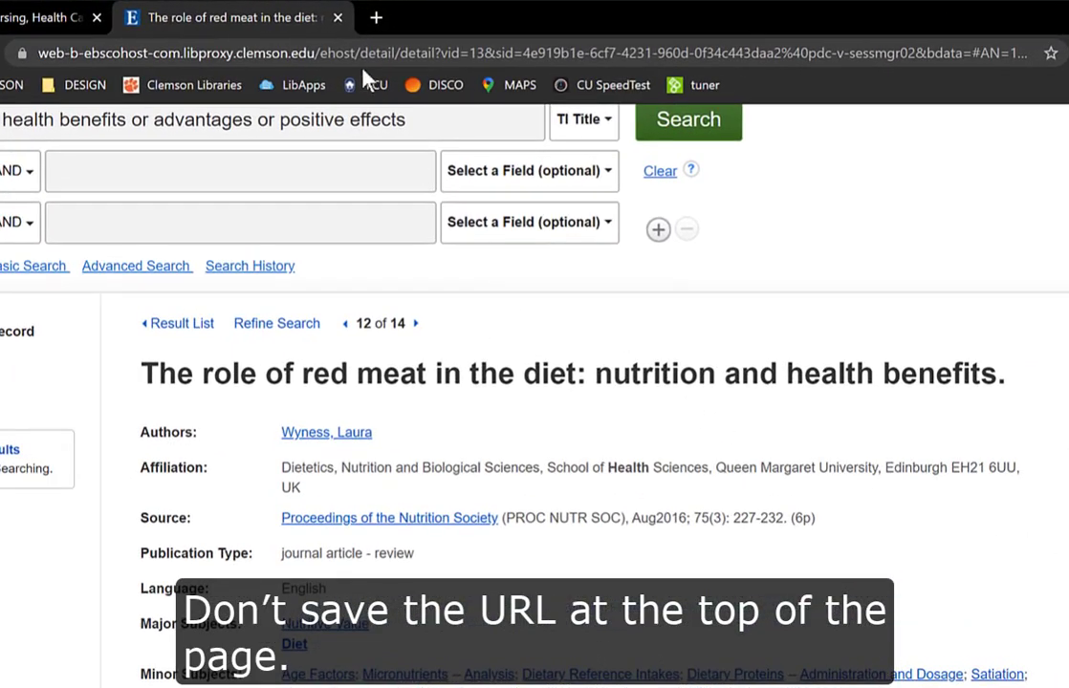
click(352, 48)
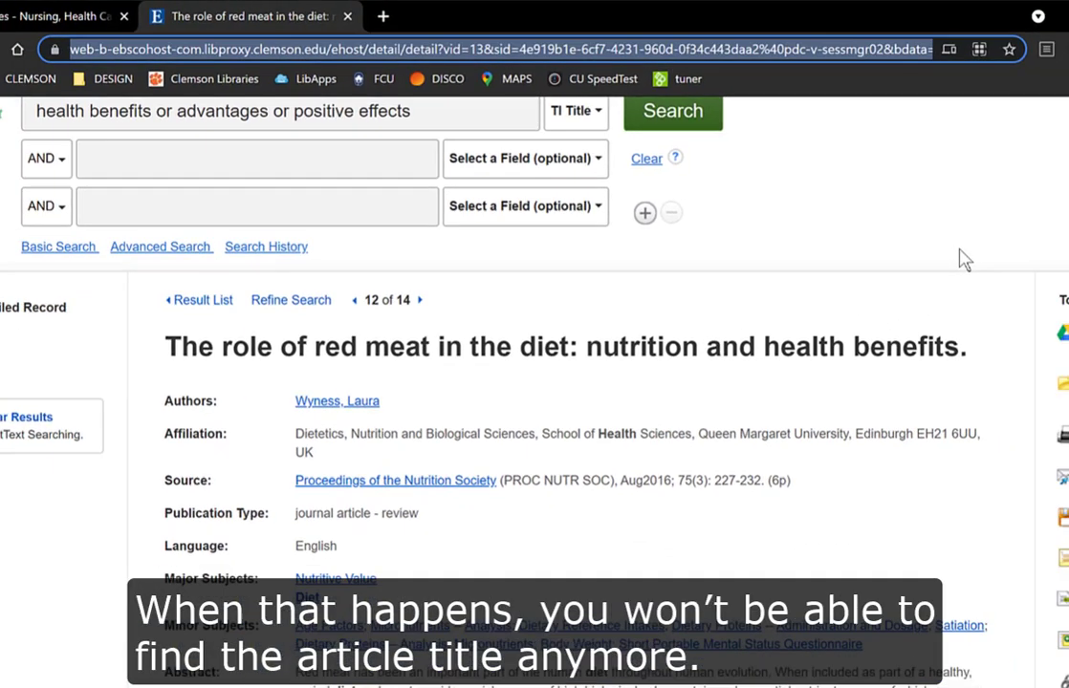
click(998, 278)
- Show the record's stable Permalink from the Tools panel and select its URL
scroll(994, 277, down, 2)
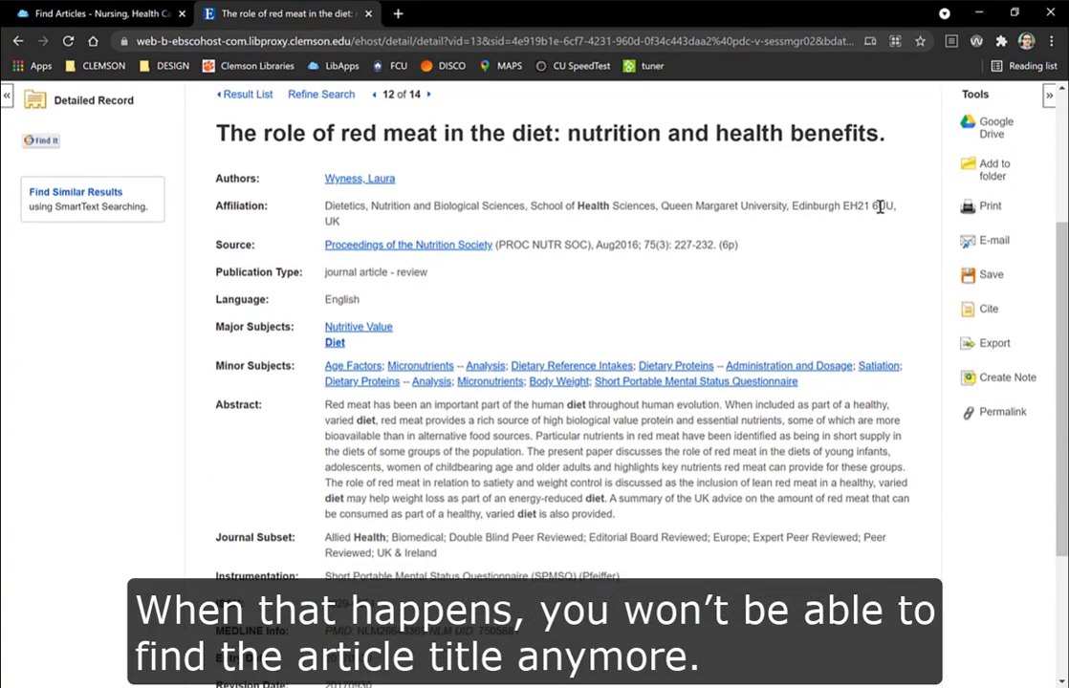
scroll(807, 354, up, 1)
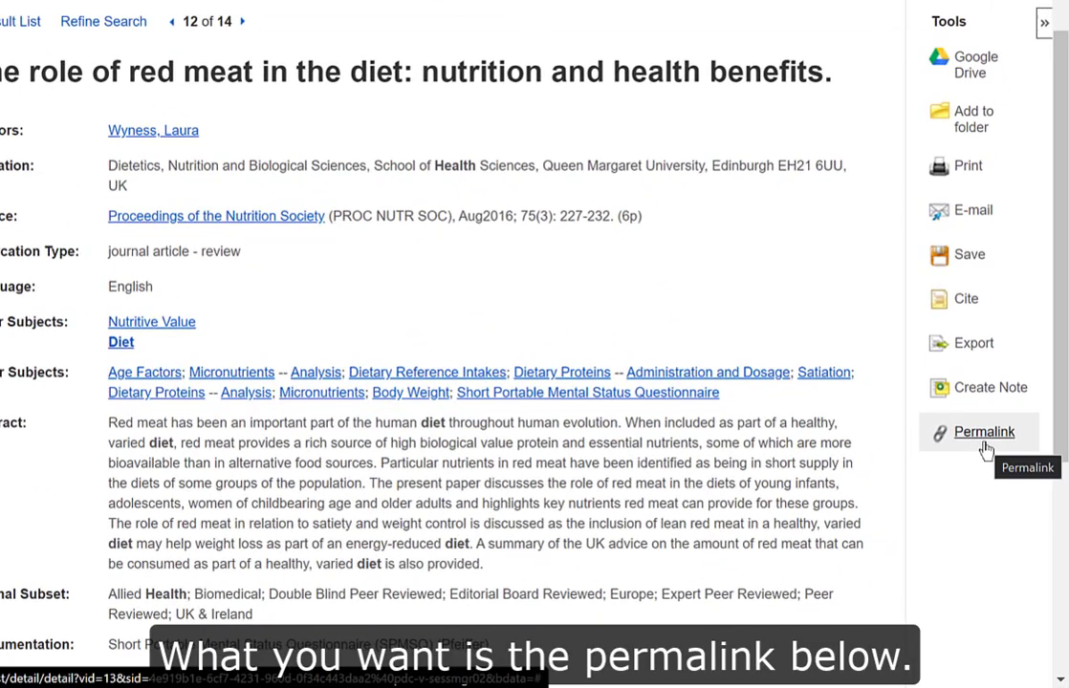
click(984, 435)
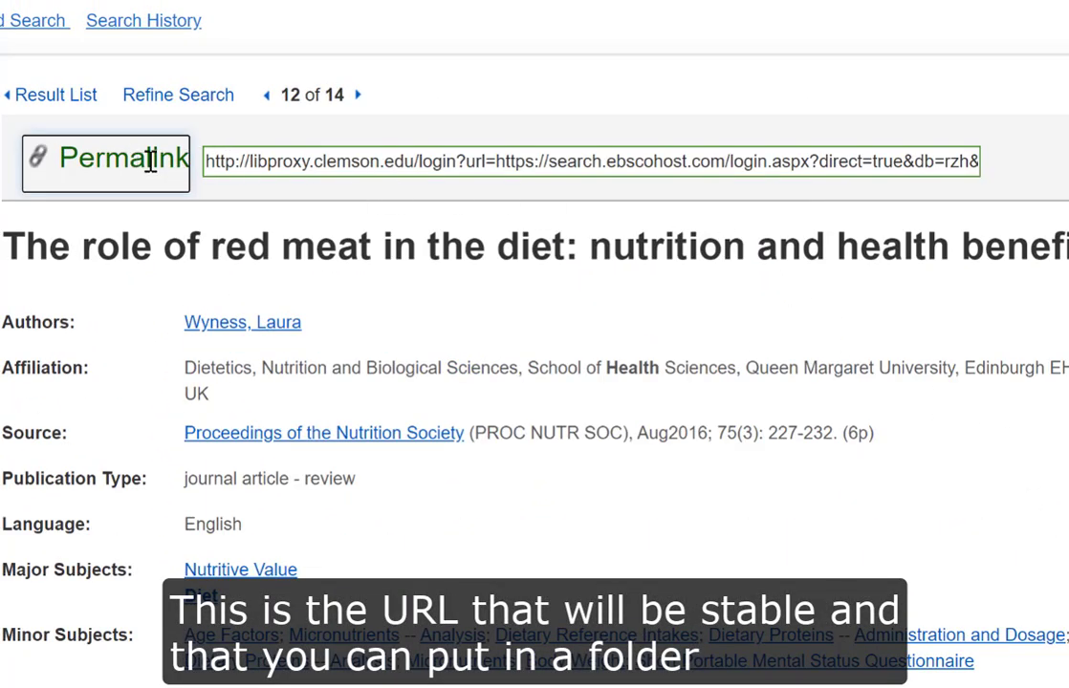
click(438, 169)
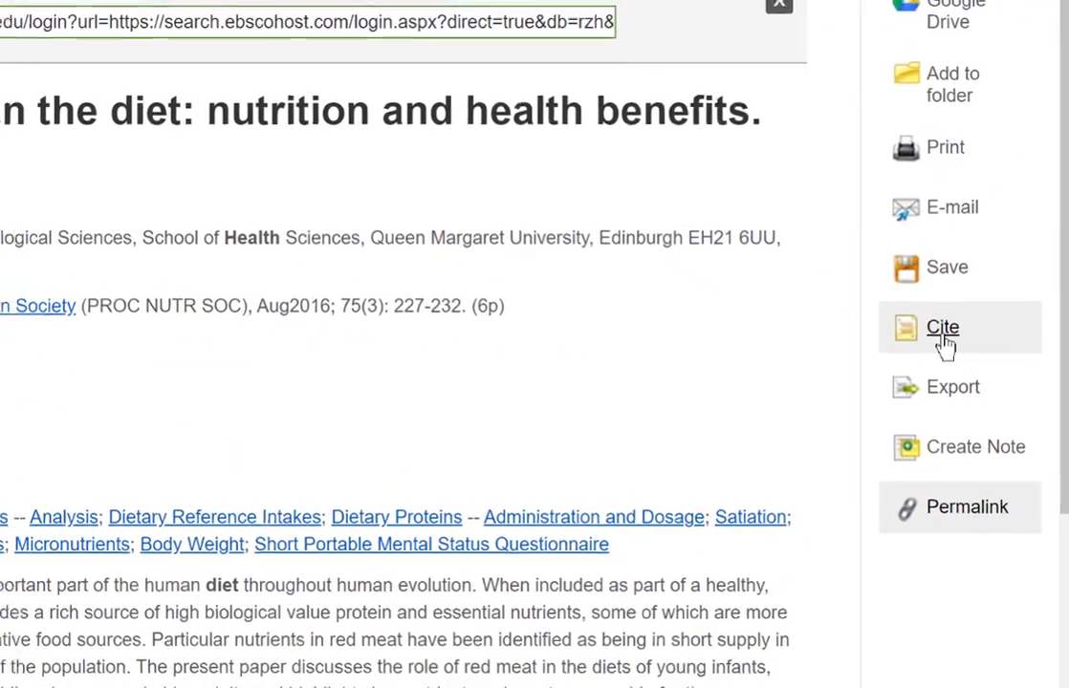
- Show the article's formatted citations and scroll the format list down to APA 7th Edition
click(931, 344)
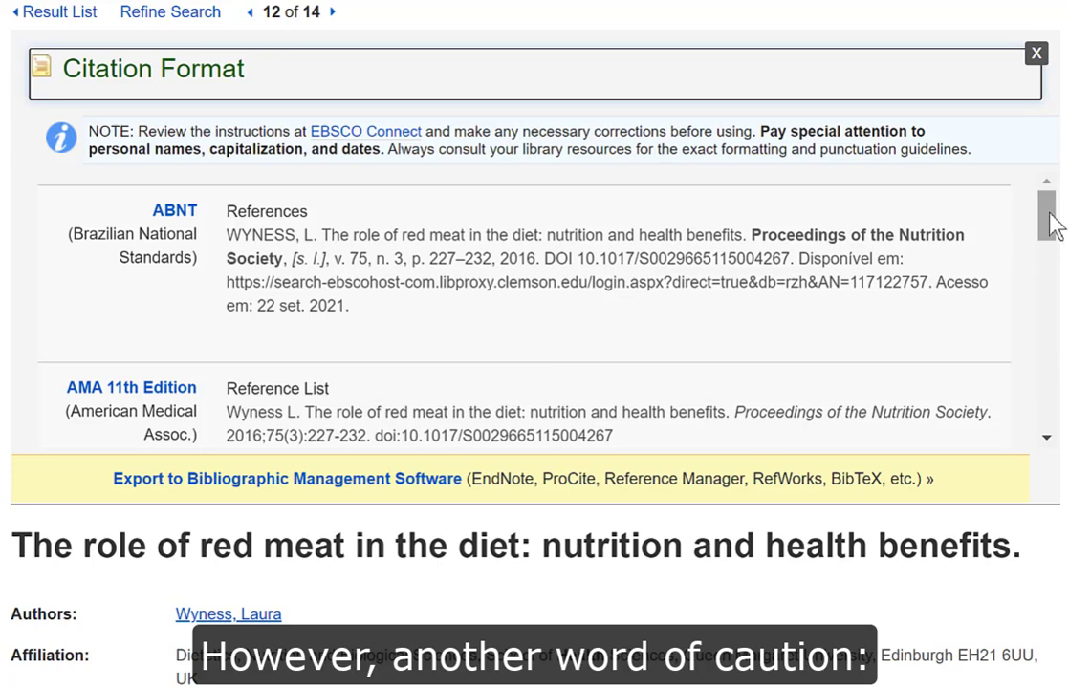
drag(1045, 210, 1048, 280)
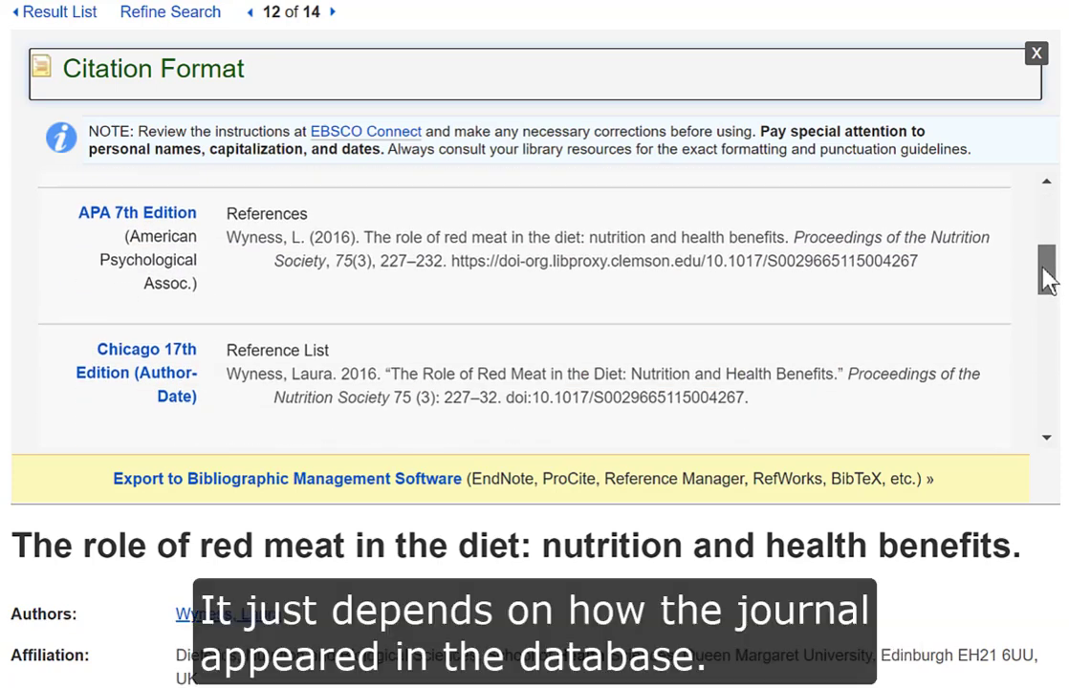
mouse_move(1049, 278)
mouse_down()
mouse_move(1053, 418)
mouse_move(1052, 256)
mouse_move(1052, 279)
mouse_up()
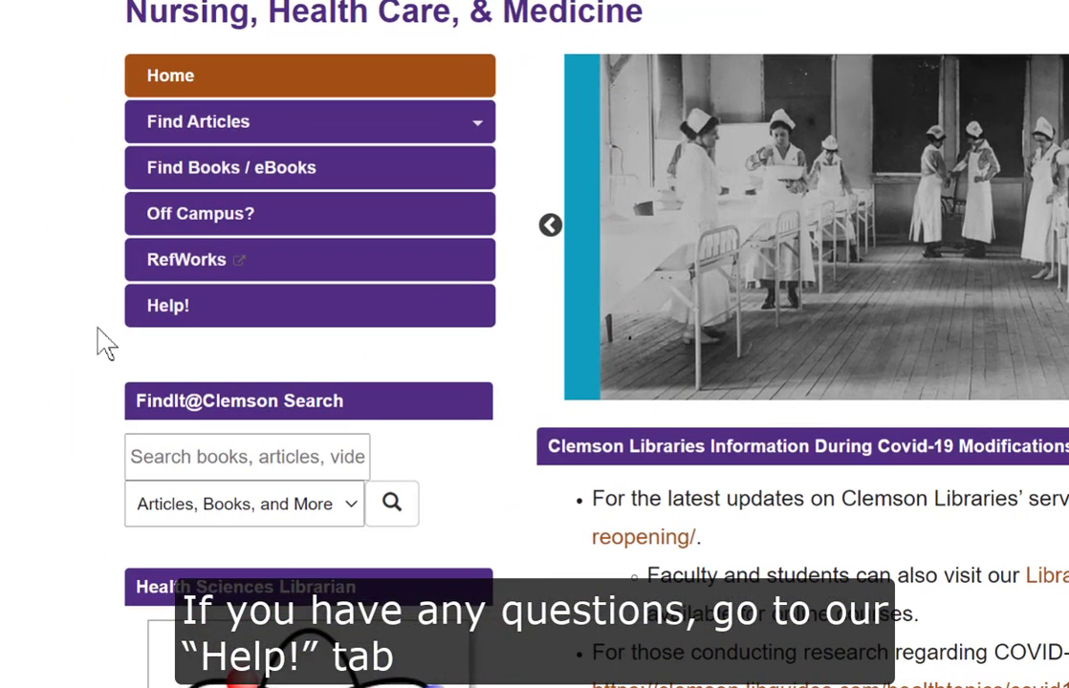
- On the guide's Help! page, show the APA resources, then the Get An Article and What Is Plagiarism? videos
click(113, 326)
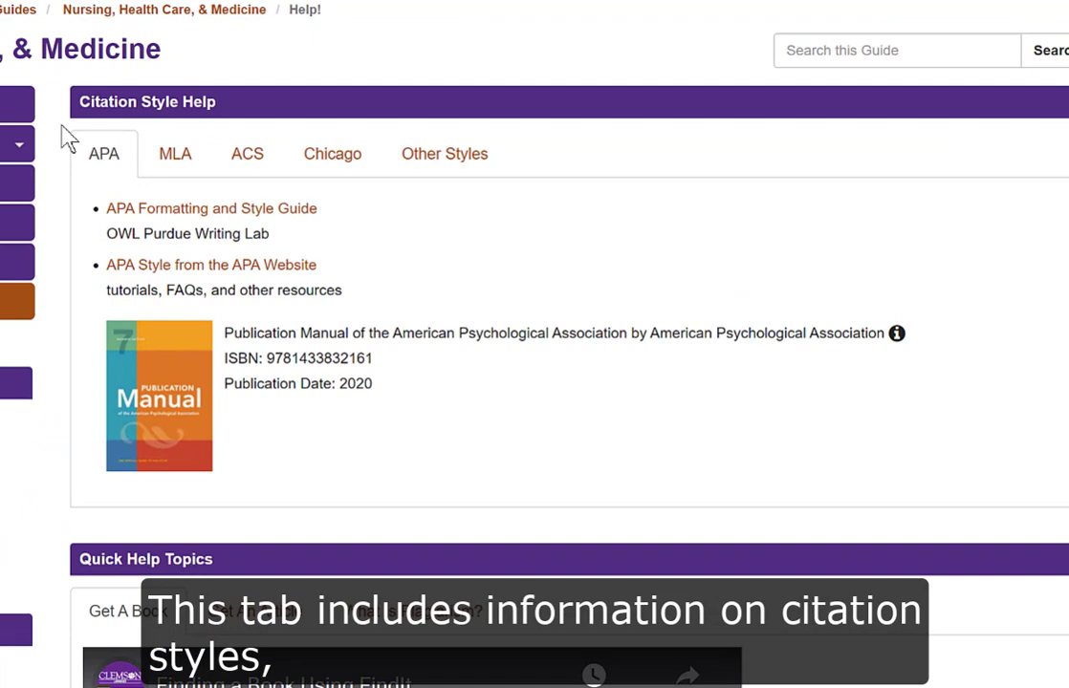
click(78, 168)
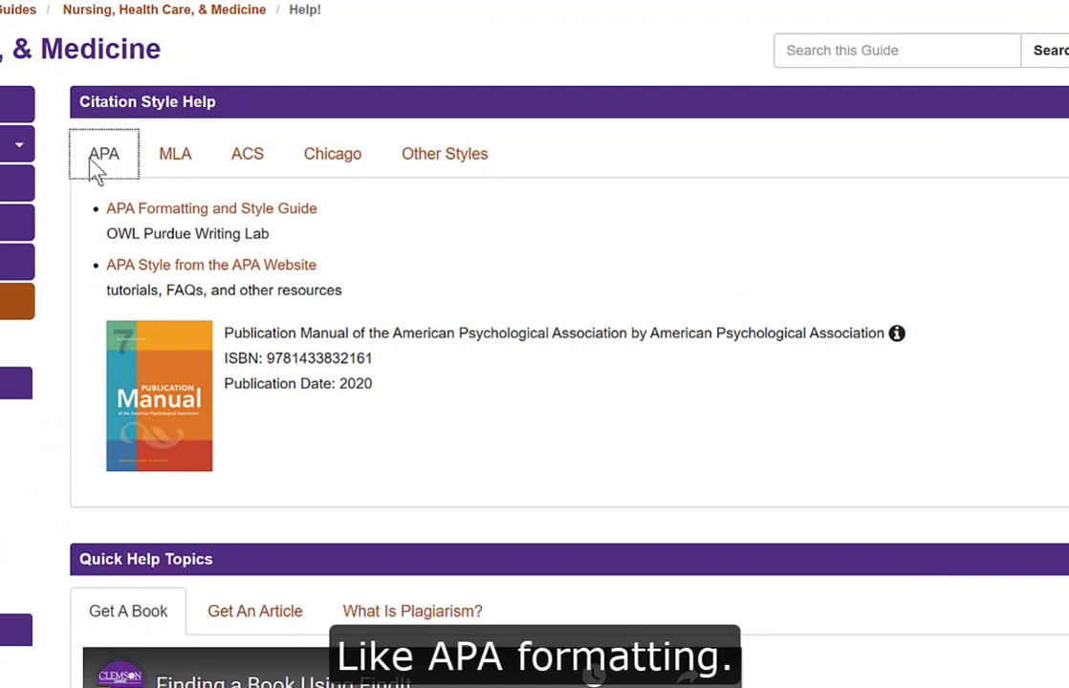
scroll(48, 180, down, 1)
scroll(53, 182, down, 3)
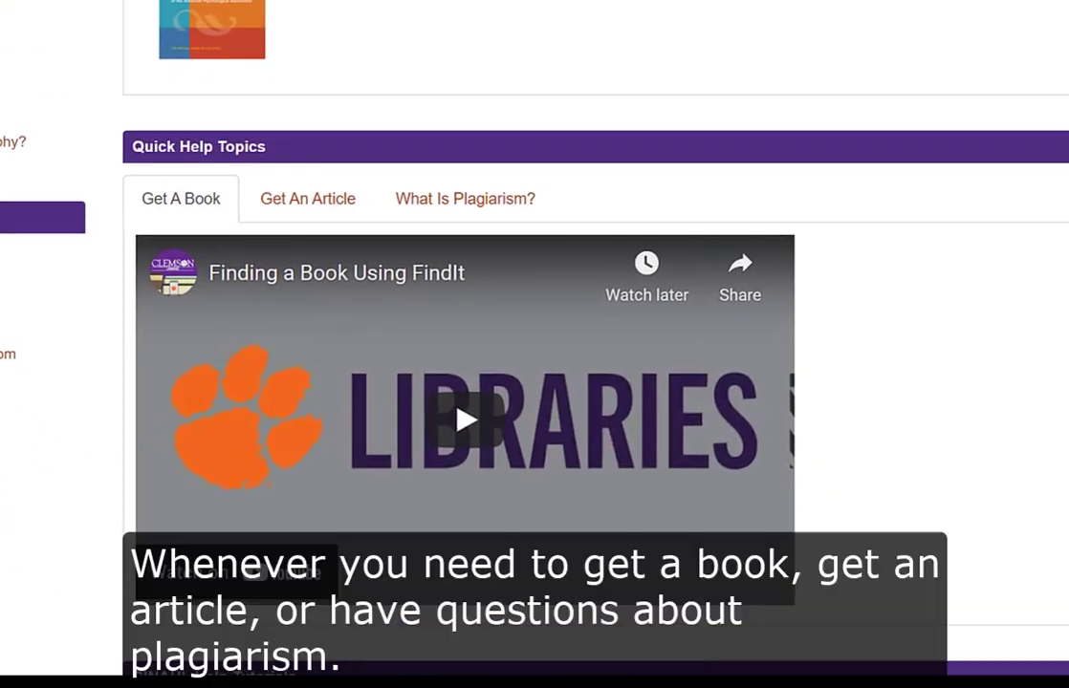
scroll(110, 116, down, 2)
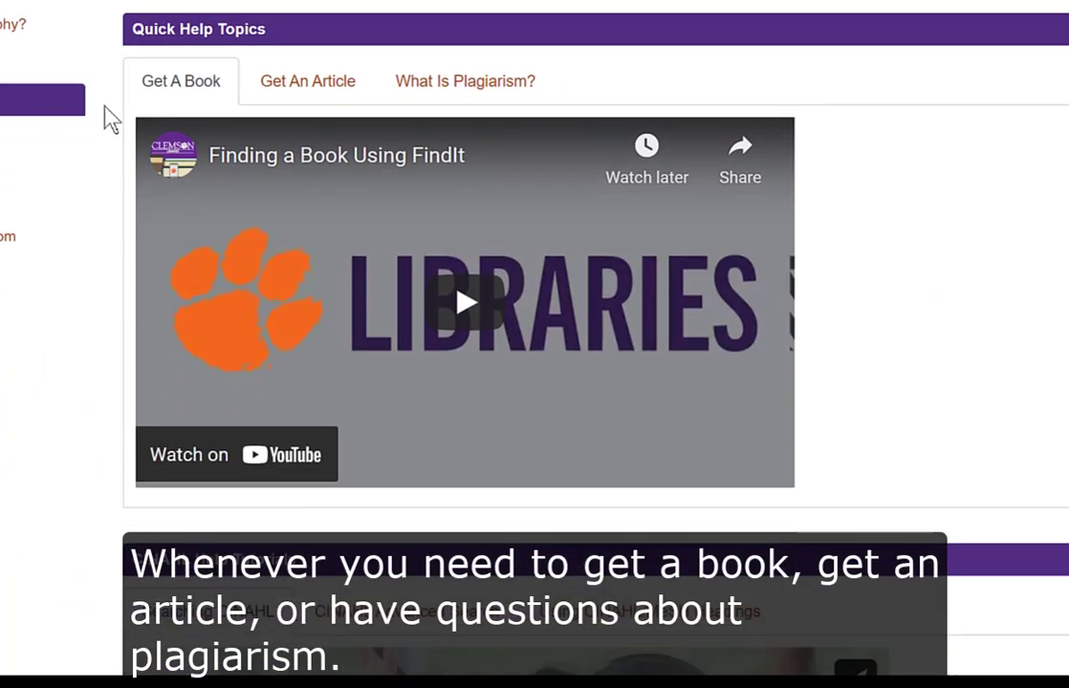
click(305, 98)
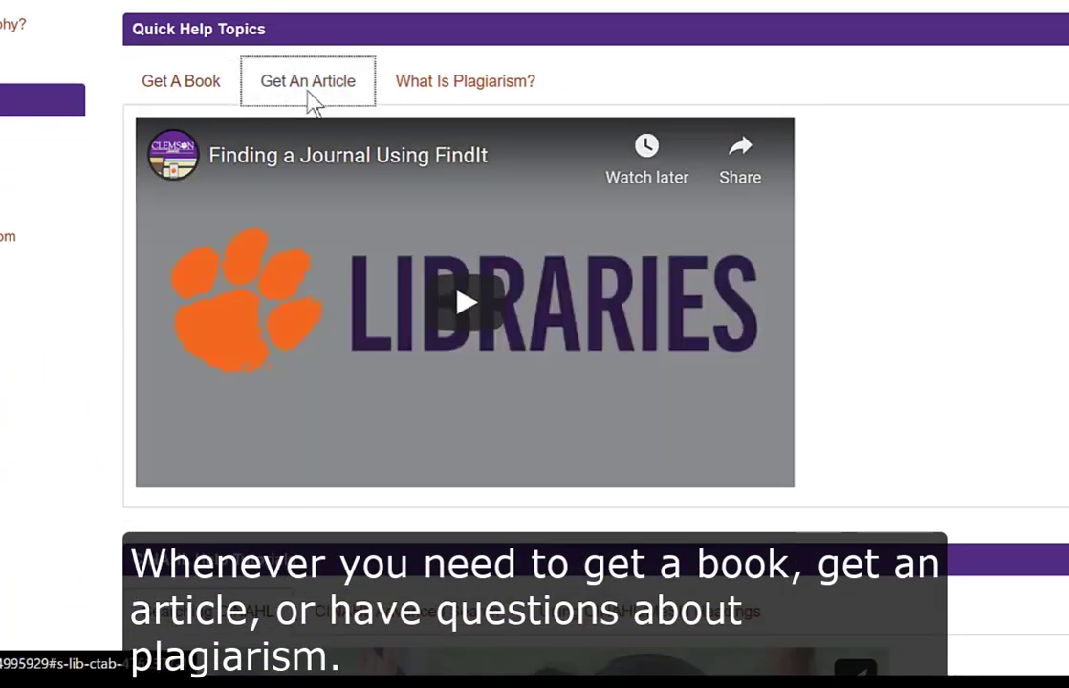
click(459, 89)
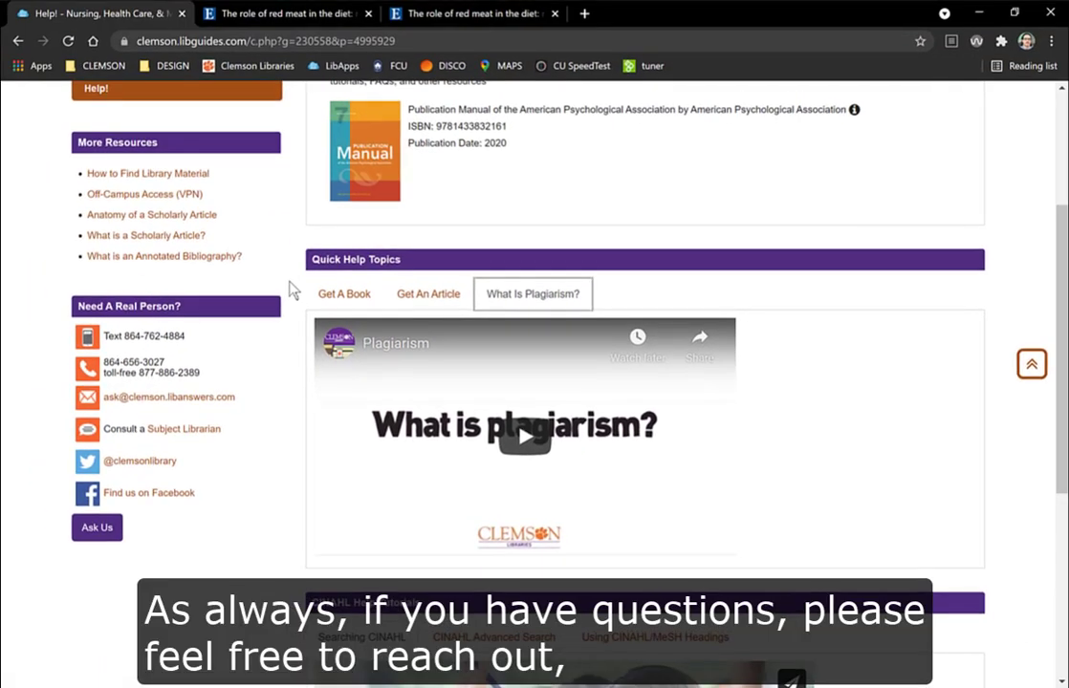